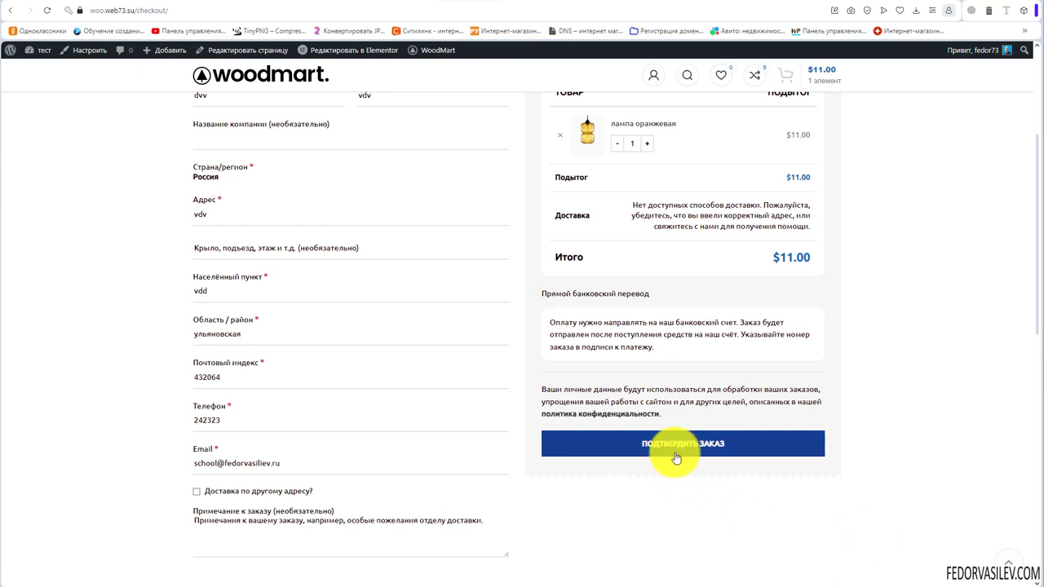
Confirm the order at checkout and review the order summary and billing address on the completed-order page
left_click(677, 448)
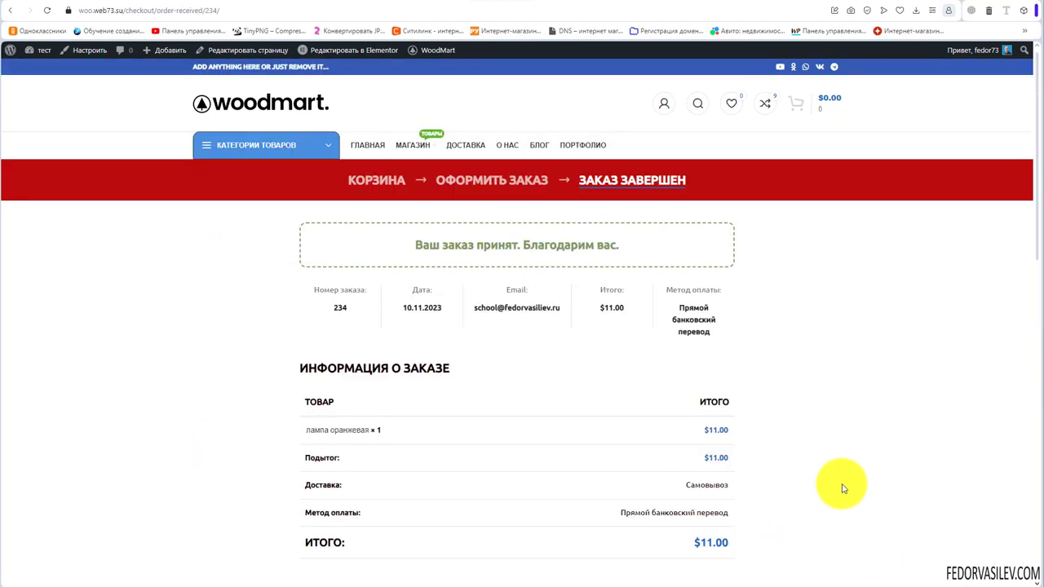
left_click_drag(396, 240, 495, 247)
scroll(410, 299, "down", 2)
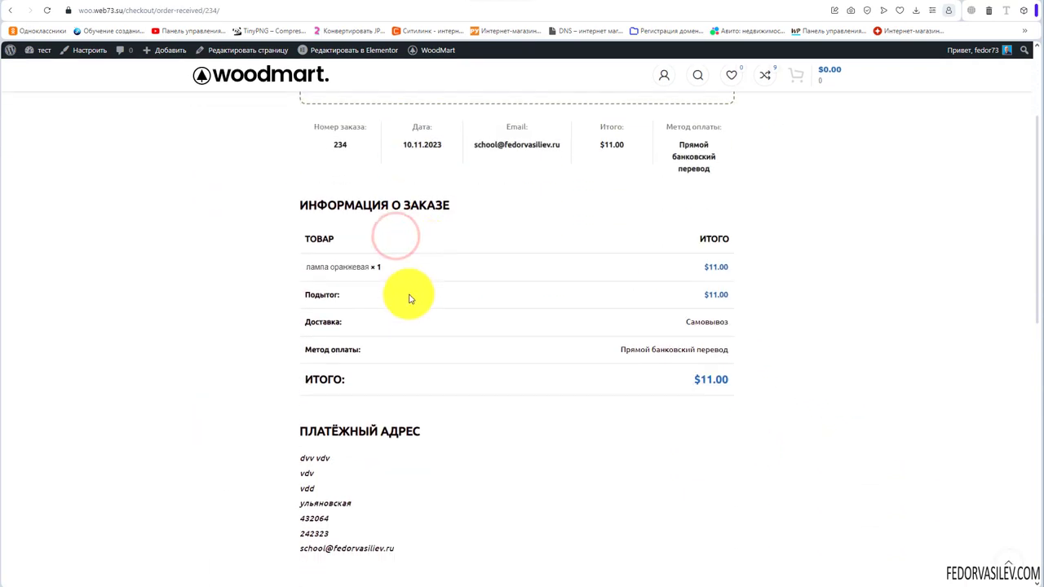
left_click_drag(322, 204, 402, 321)
scroll(227, 271, "down", 2)
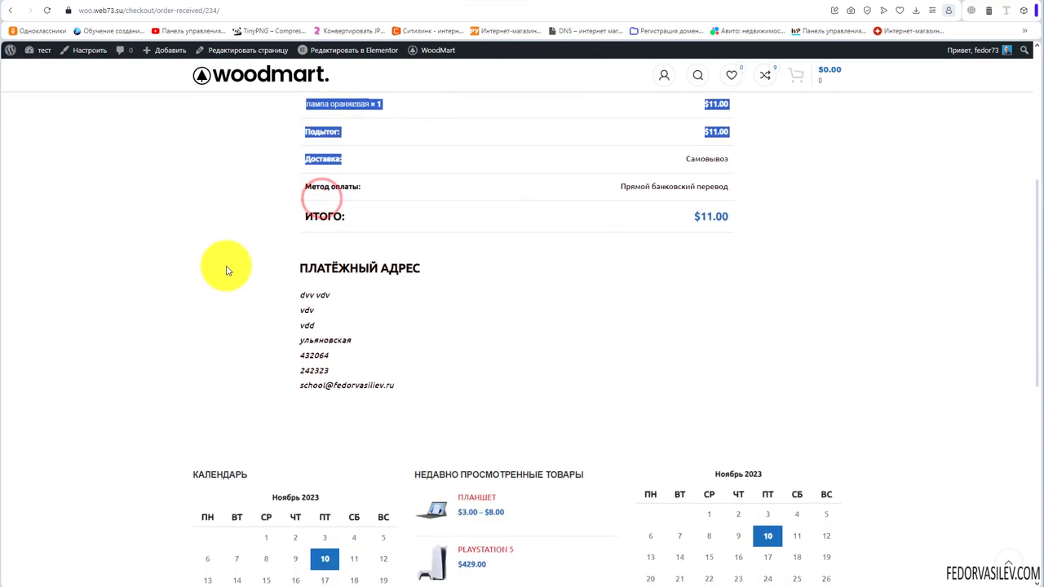
left_click_drag(295, 257, 368, 343)
scroll(820, 410, "up", 3)
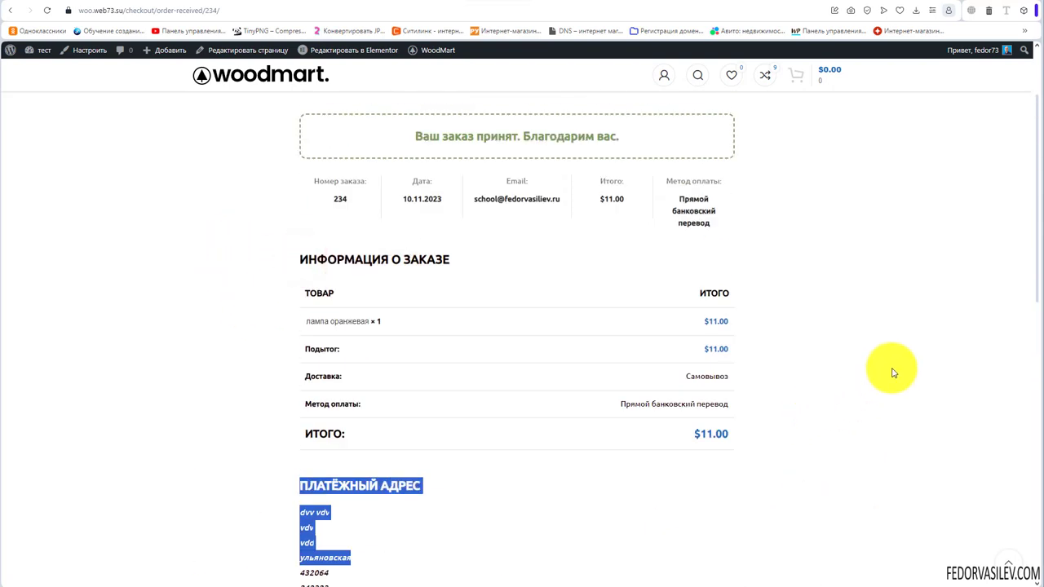
scroll(893, 372, "up", 2)
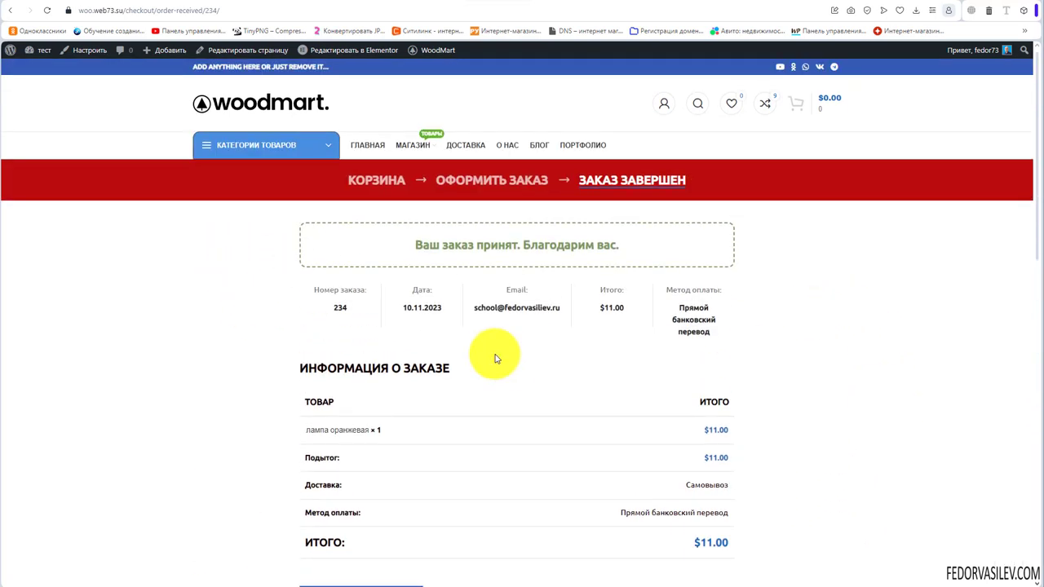
scroll(306, 266, "down", 1)
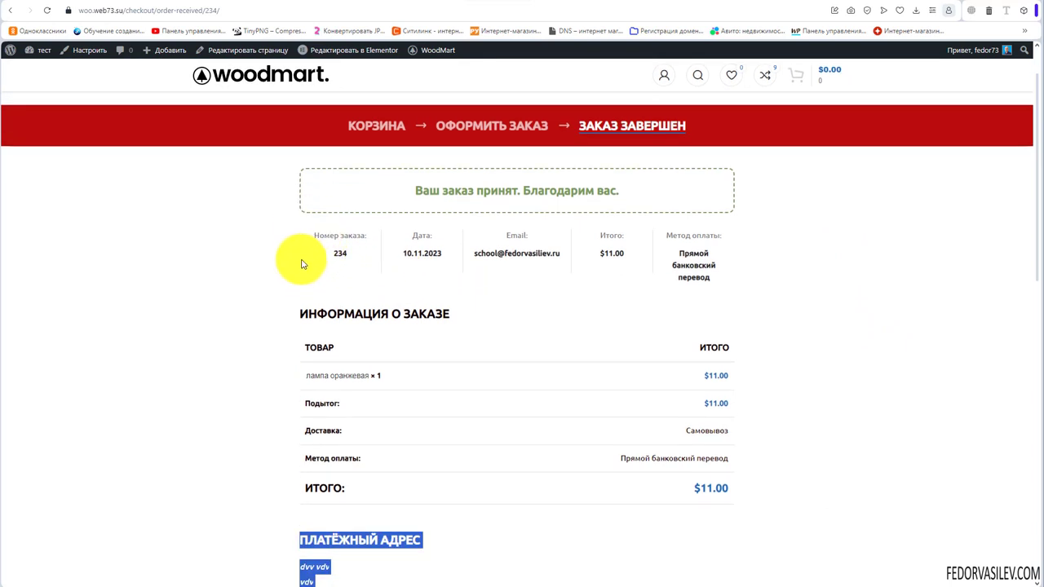
left_click(490, 304)
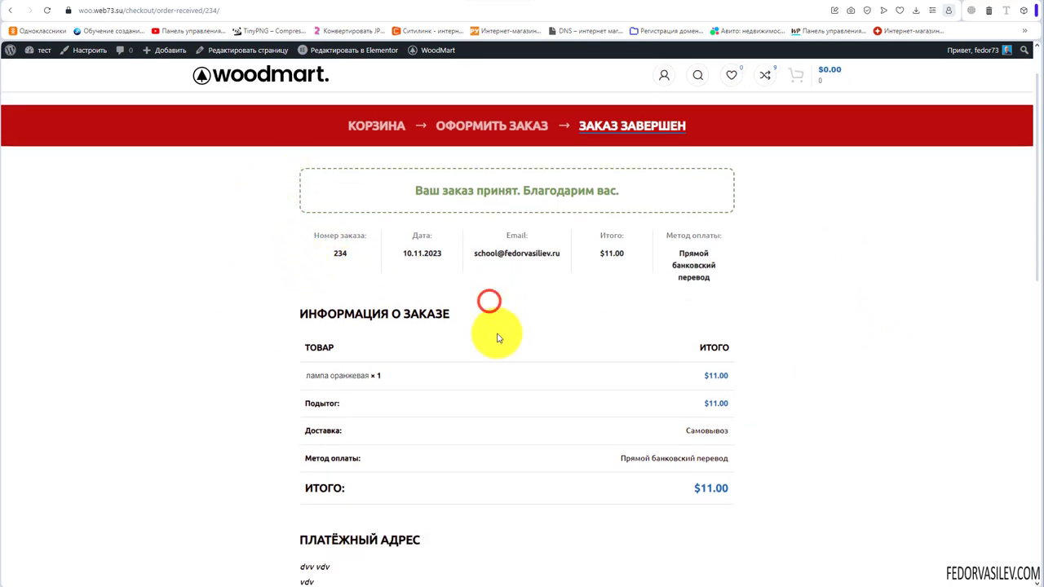
scroll(510, 351, "up", 1)
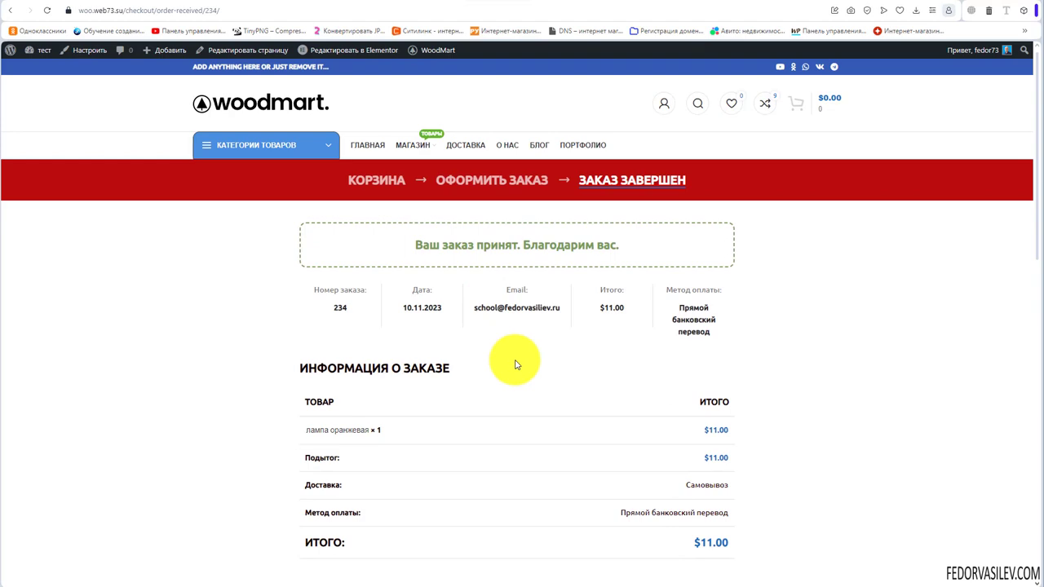
scroll(515, 364, "down", 3)
scroll(513, 361, "up", 3)
Add "спасибо за заказ!" as centred Заголовок 1 text in the thank-you page's additional content and save the theme settings
left_click(433, 4)
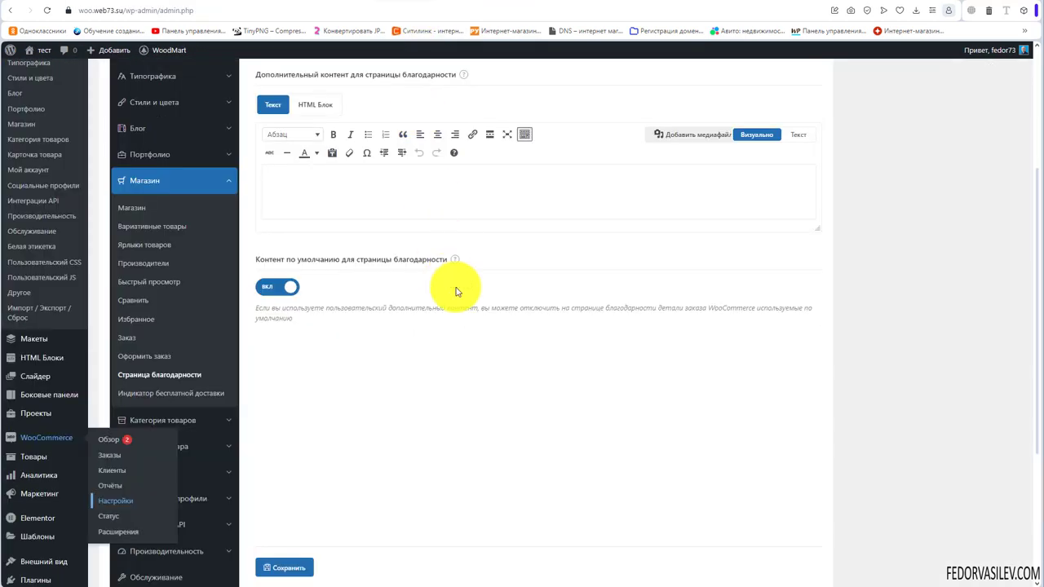
scroll(456, 291, "up", 3)
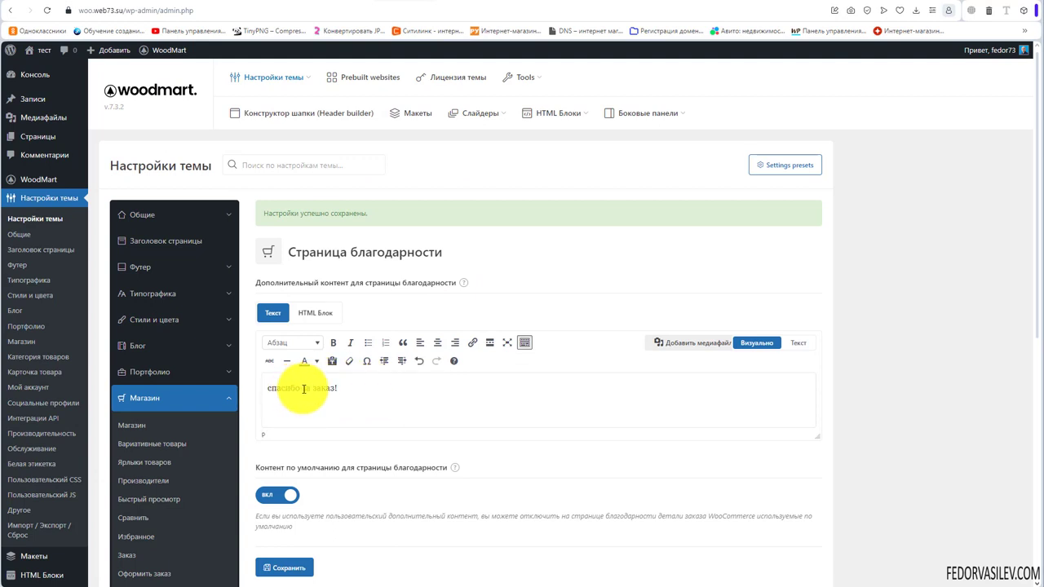
left_click_drag(359, 389, 205, 378)
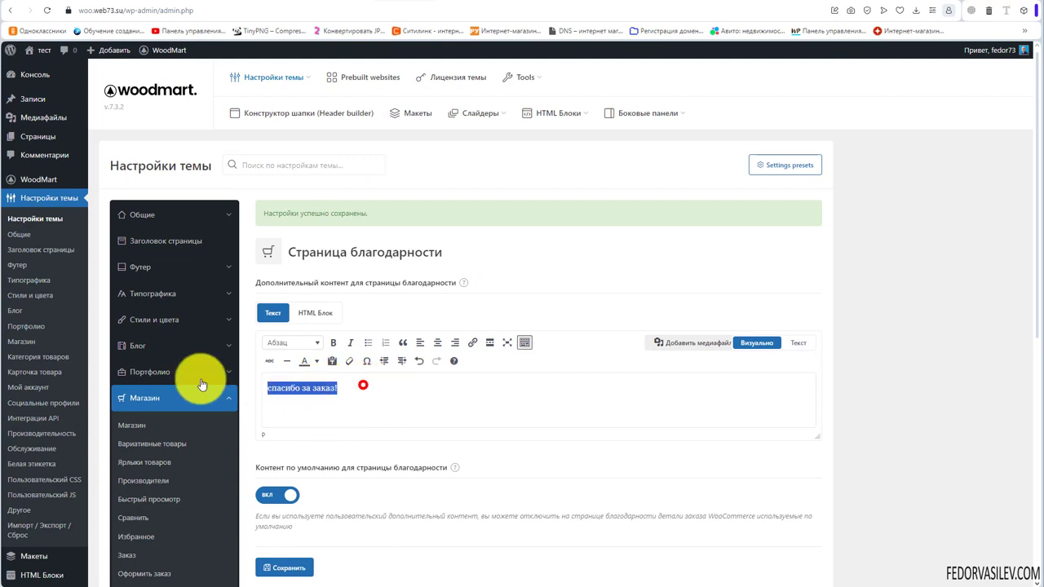
left_click(438, 343)
left_click(293, 343)
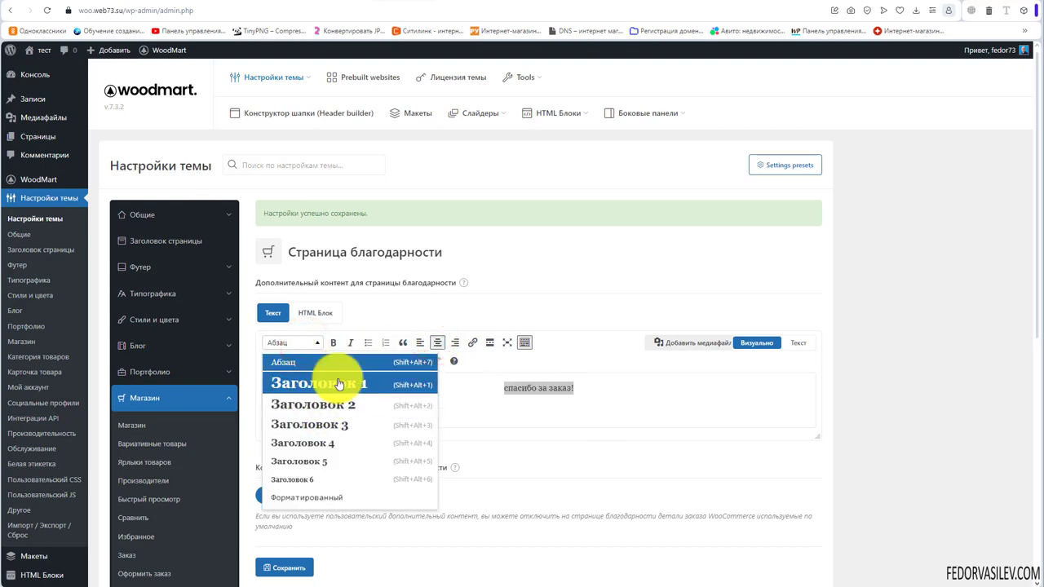
left_click(340, 384)
left_click(286, 568)
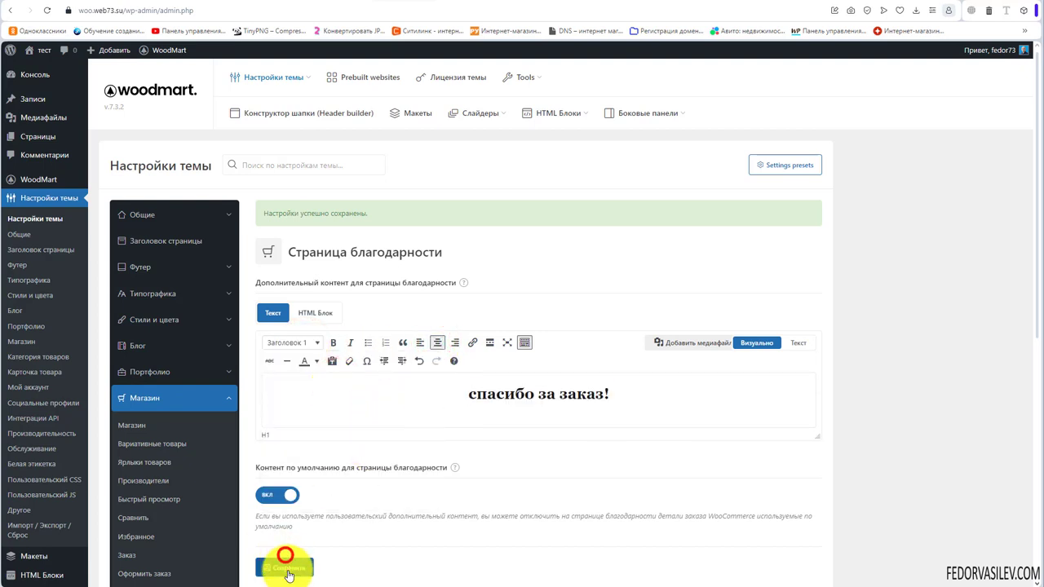
Check how the added thank-you heading appears on the store's completed-order page
key("ctrl+Tab")
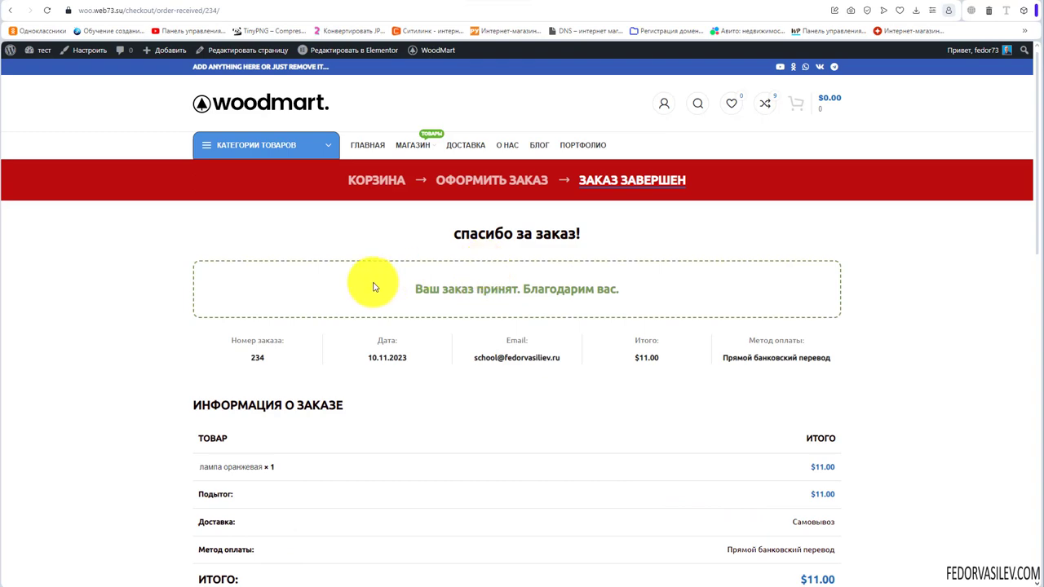
scroll(326, 303, "down", 3)
scroll(338, 368, "up", 3)
left_click_drag(598, 234, 470, 235)
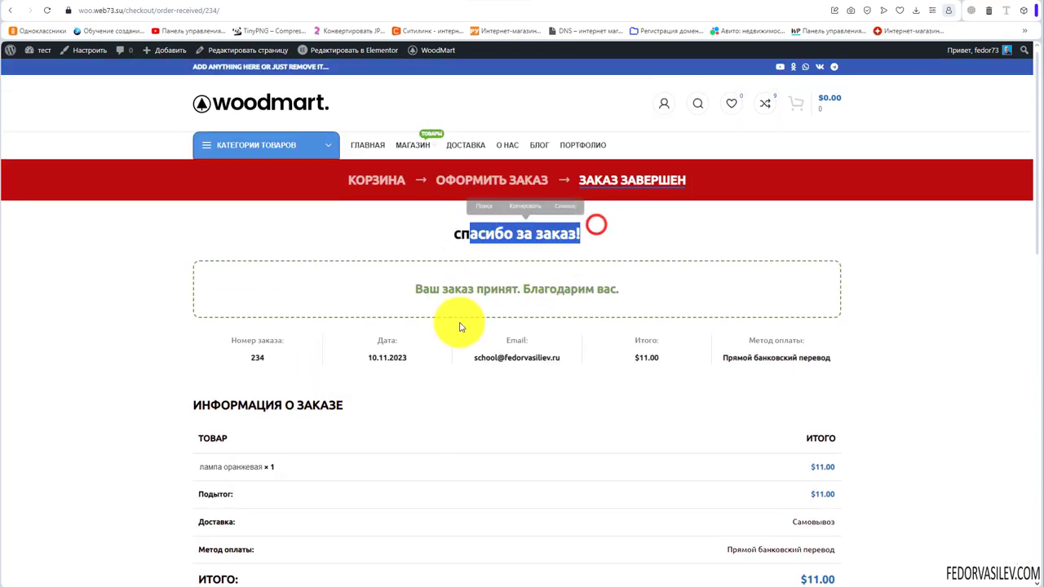
left_click(390, 224)
Try the HTML Блок option for the thank-you page's additional content, inspect its block selector, and return to the Текст option
key("ctrl+Tab")
key("ctrl+Tab")
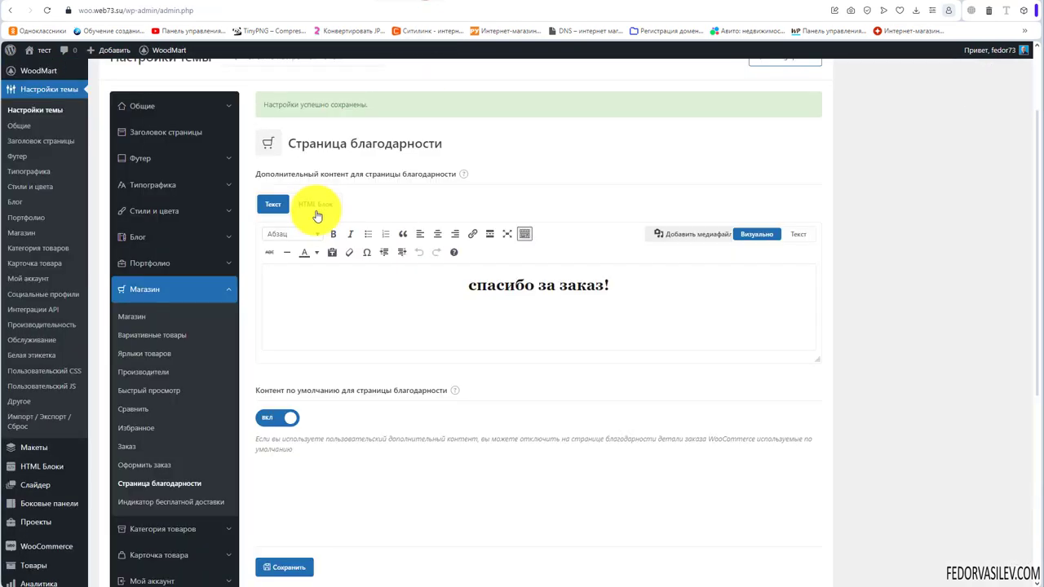
left_click(316, 206)
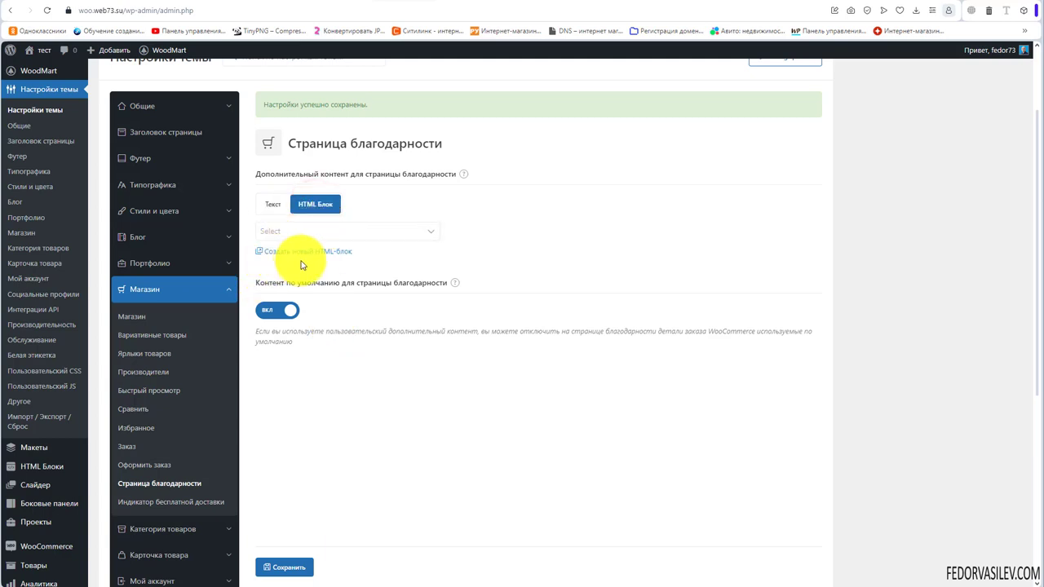
scroll(537, 353, "up", 2)
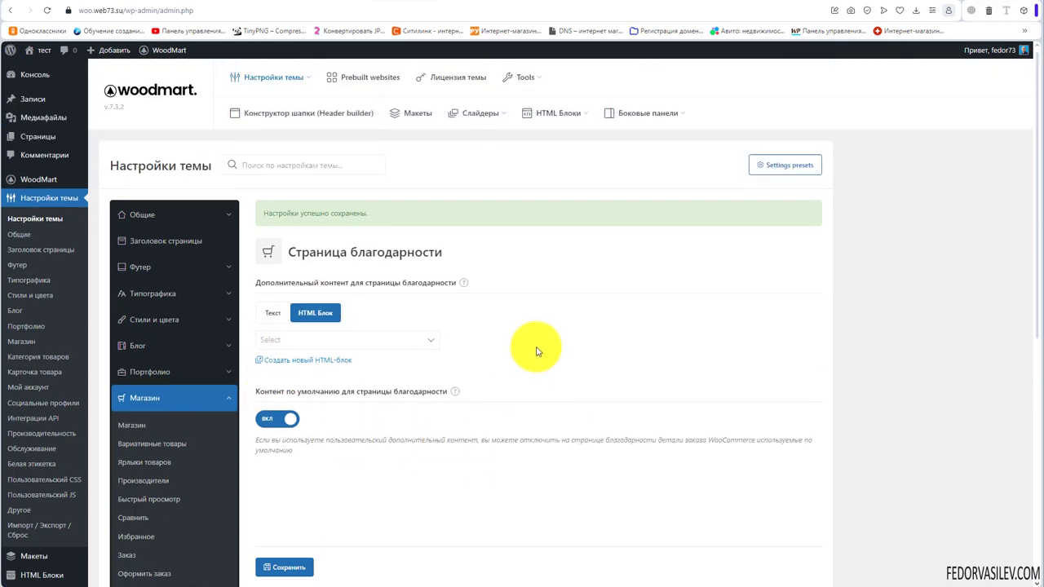
left_click(399, 343)
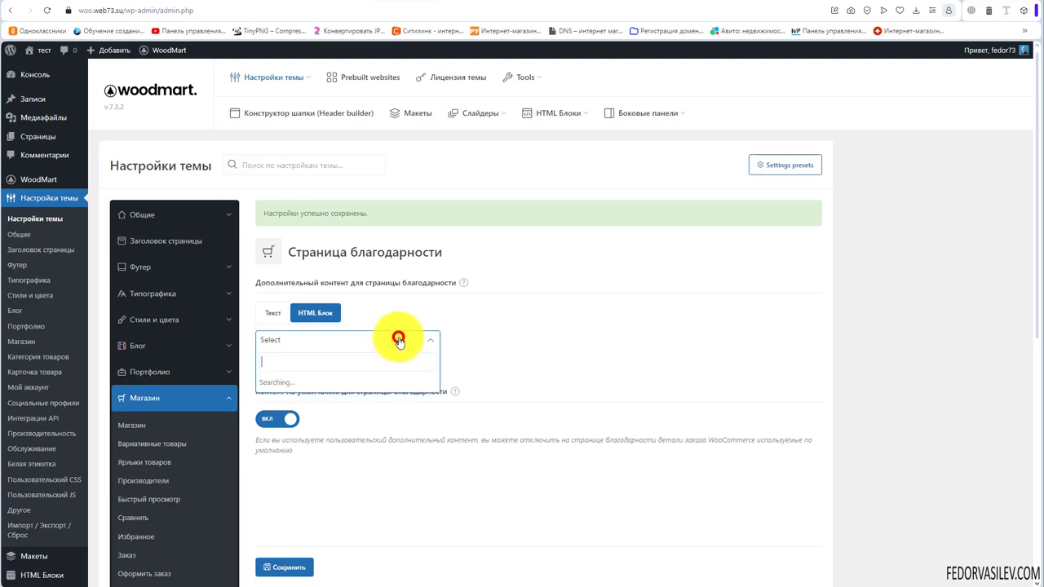
left_click(519, 325)
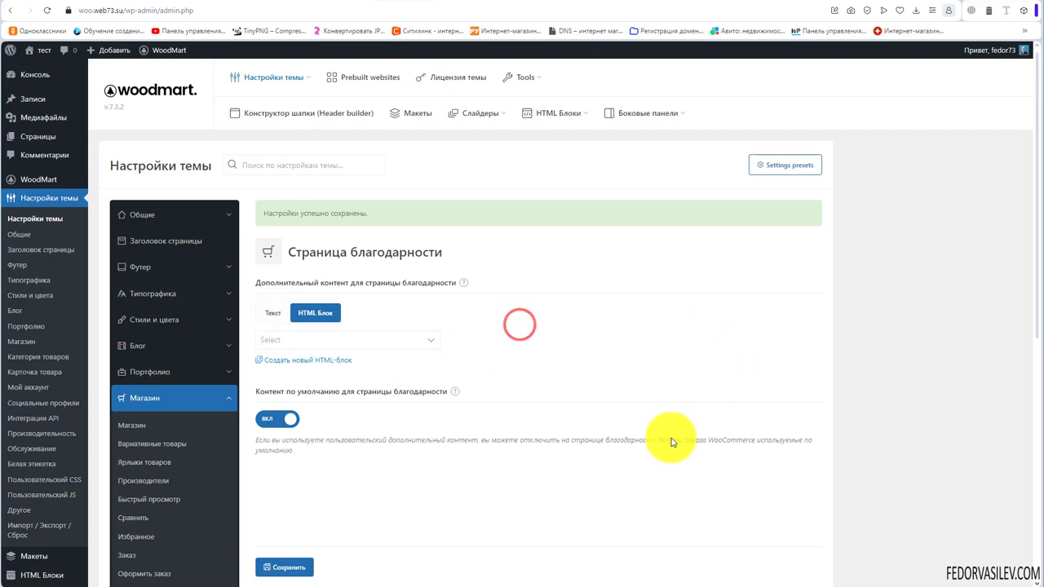
left_click(273, 312)
left_click_drag(668, 396, 437, 433)
left_click(433, 407)
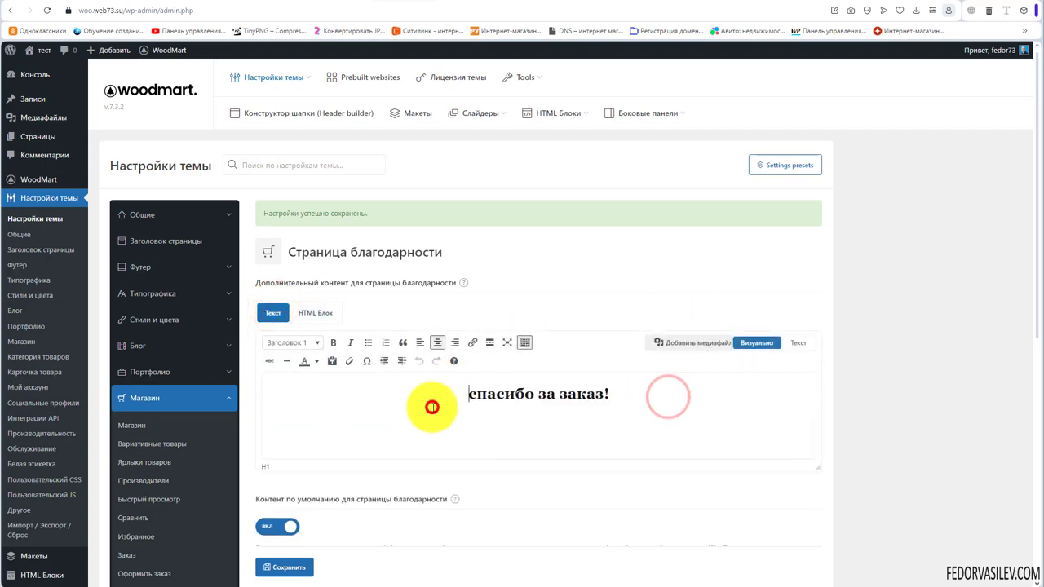
Turn off the default content for the thank-you page and save the theme settings
scroll(408, 392, "down", 2)
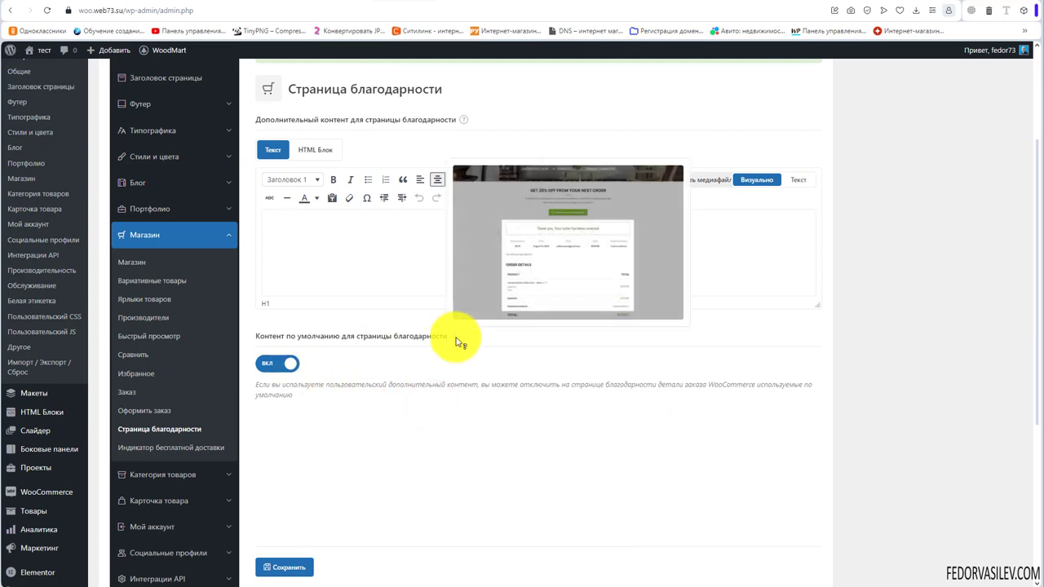
left_click(280, 363)
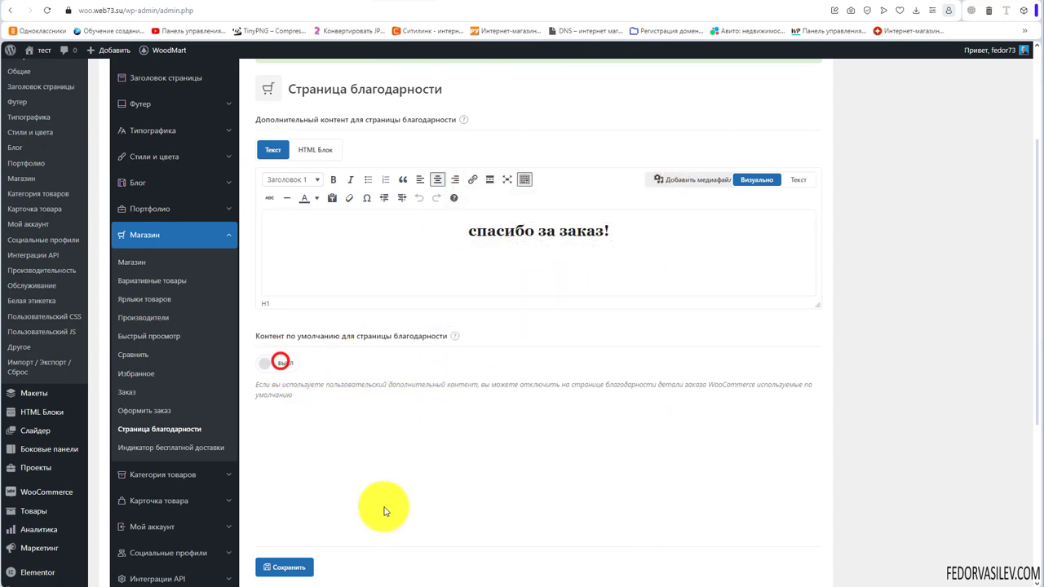
left_click(285, 567)
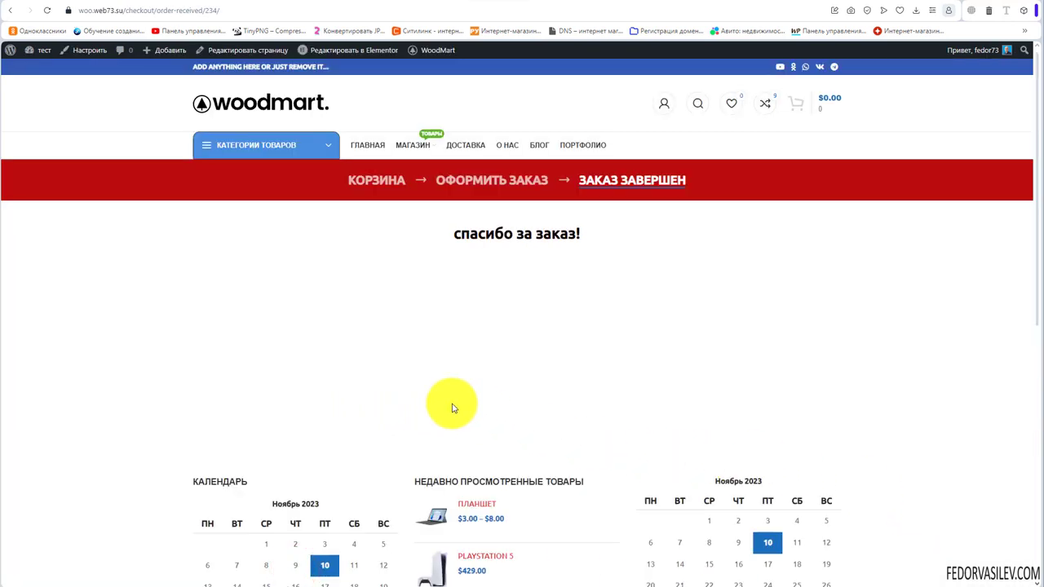
Check the completed-order page with the default order details disabled
left_click_drag(356, 229, 372, 365)
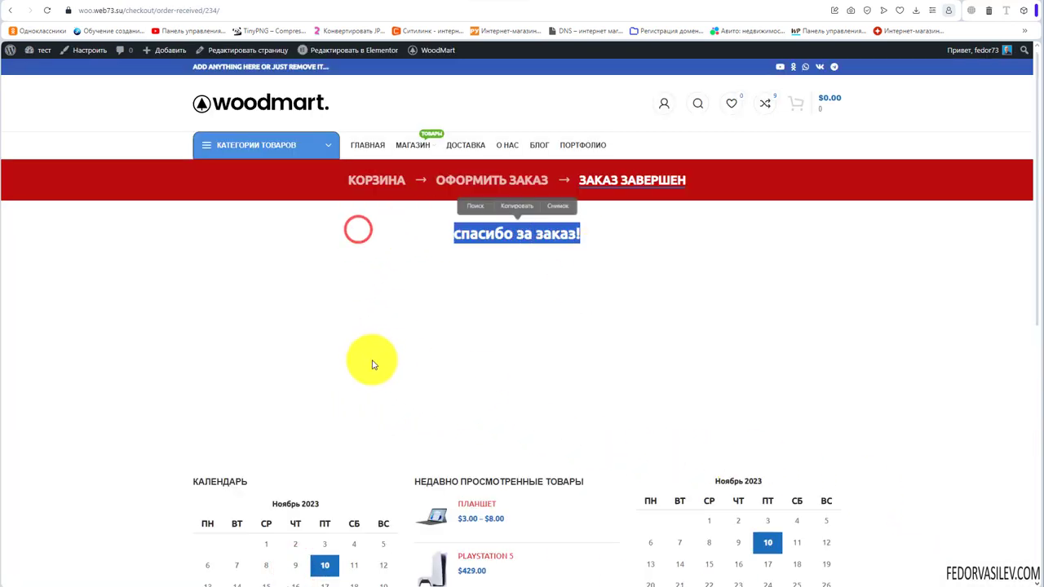
left_click(380, 411)
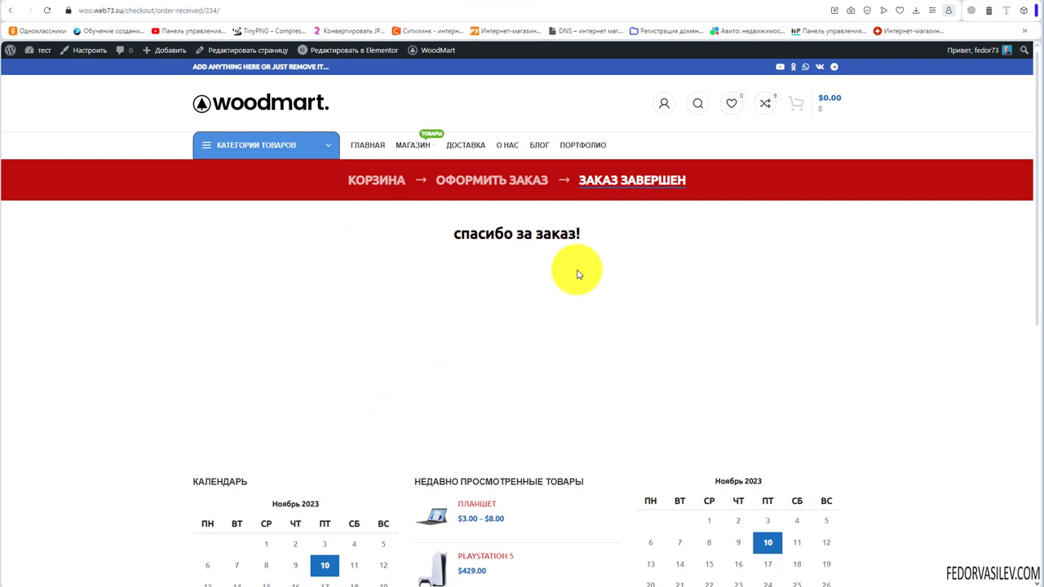
left_click_drag(592, 235, 443, 229)
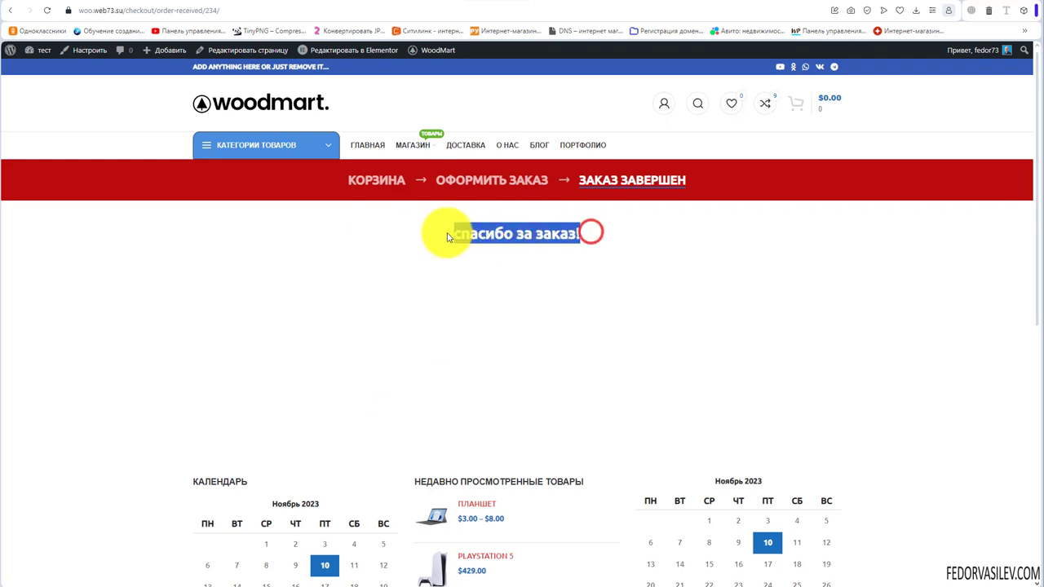
left_click(437, 269)
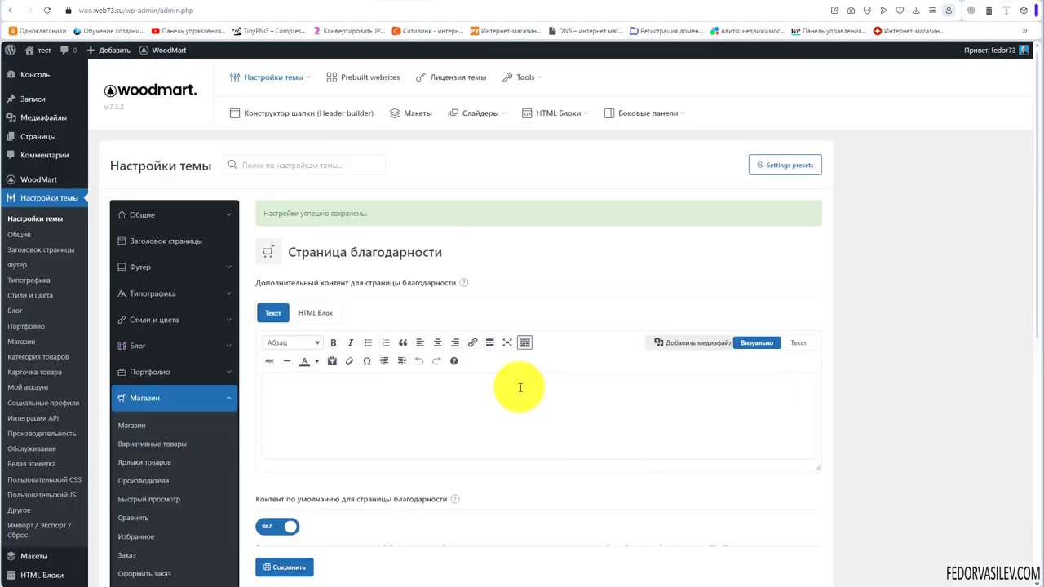
Open the Индикатор бесплатной доставки settings in the theme's shop section
scroll(517, 389, "down", 3)
left_click(171, 395)
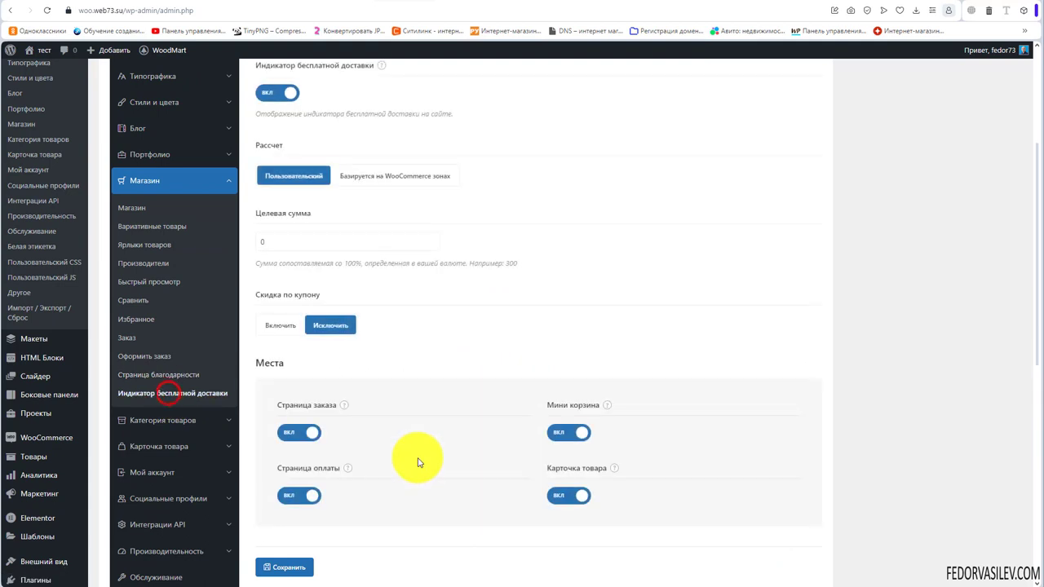
scroll(417, 463, "up", 1)
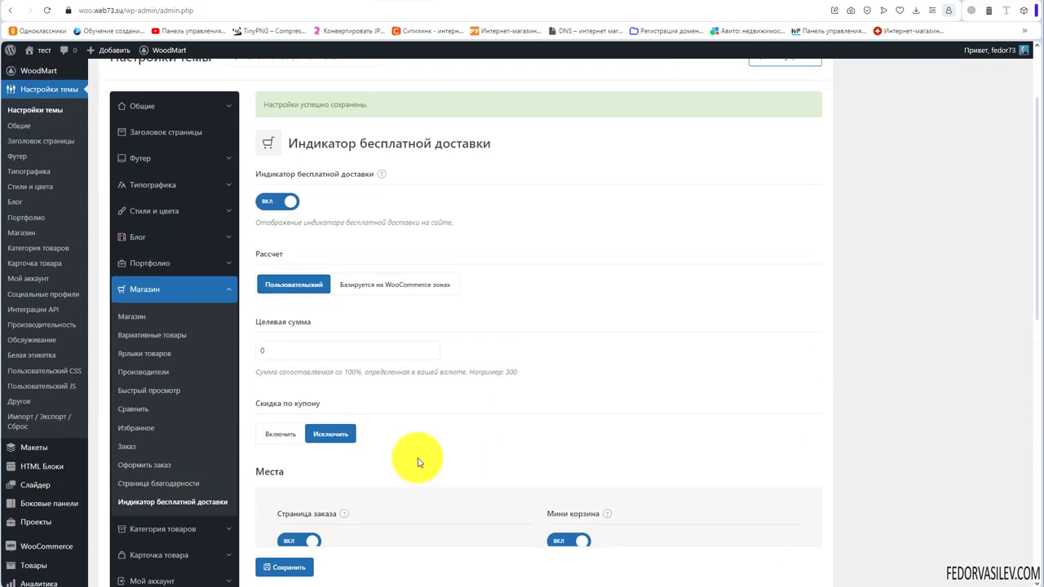
scroll(417, 463, "up", 1)
Toggle the free-shipping indicator off and back on, and examine its preview image and calculation options
left_click(279, 314)
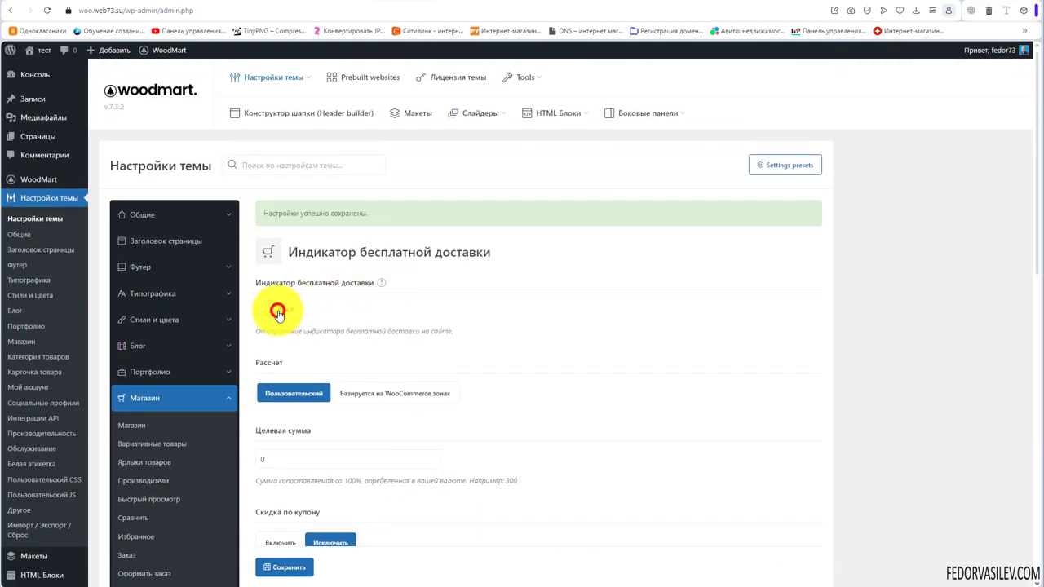
left_click(277, 314)
mouse_move(380, 280)
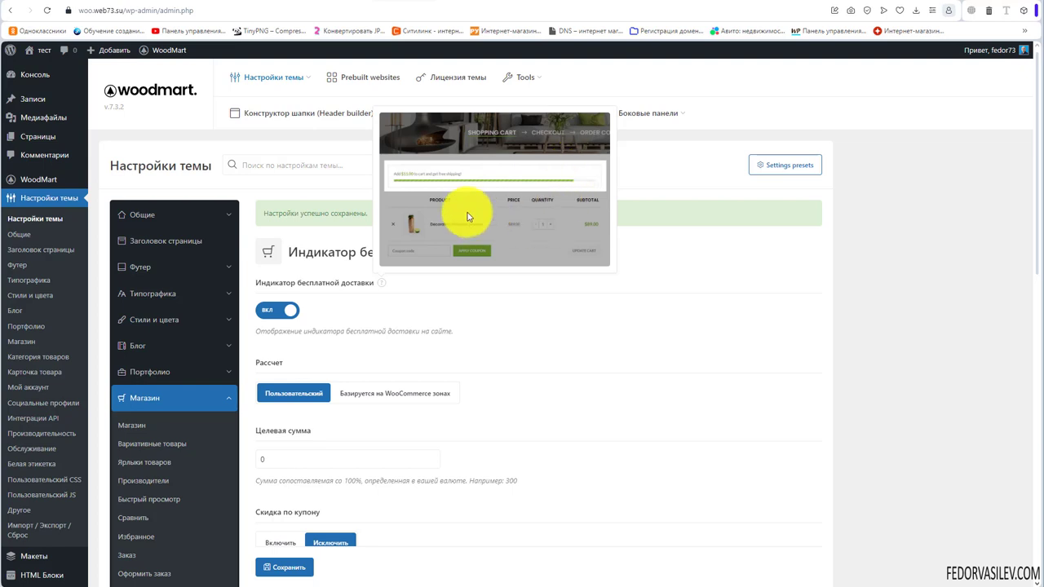
scroll(478, 466, "down", 2)
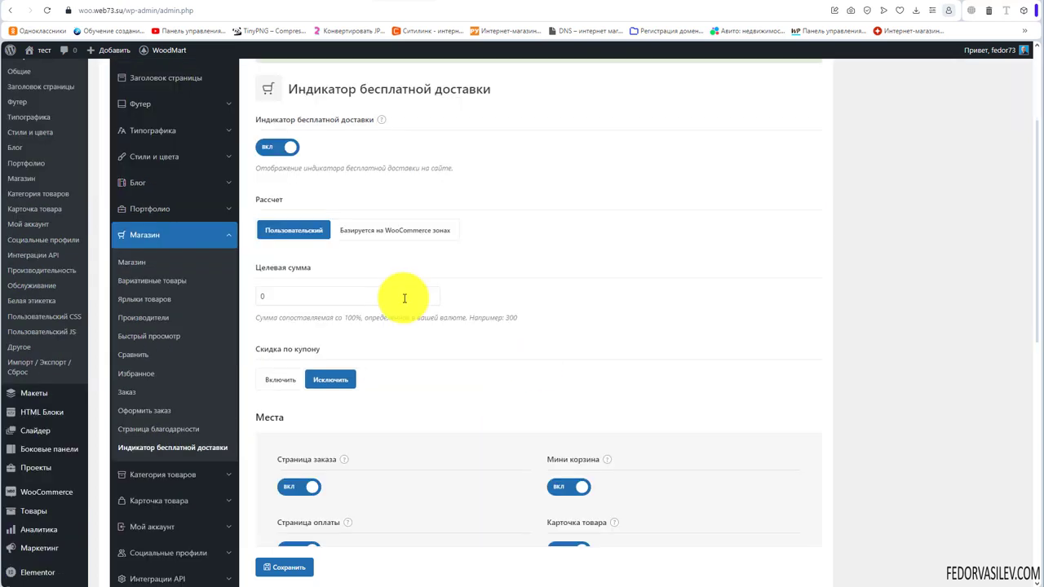
scroll(406, 294, "up", 1)
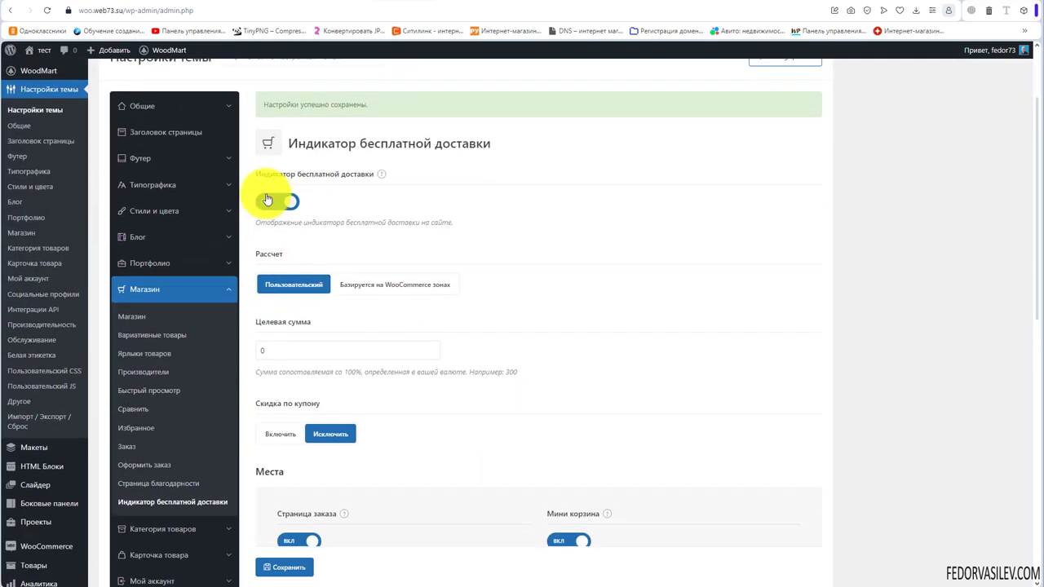
left_click(363, 247)
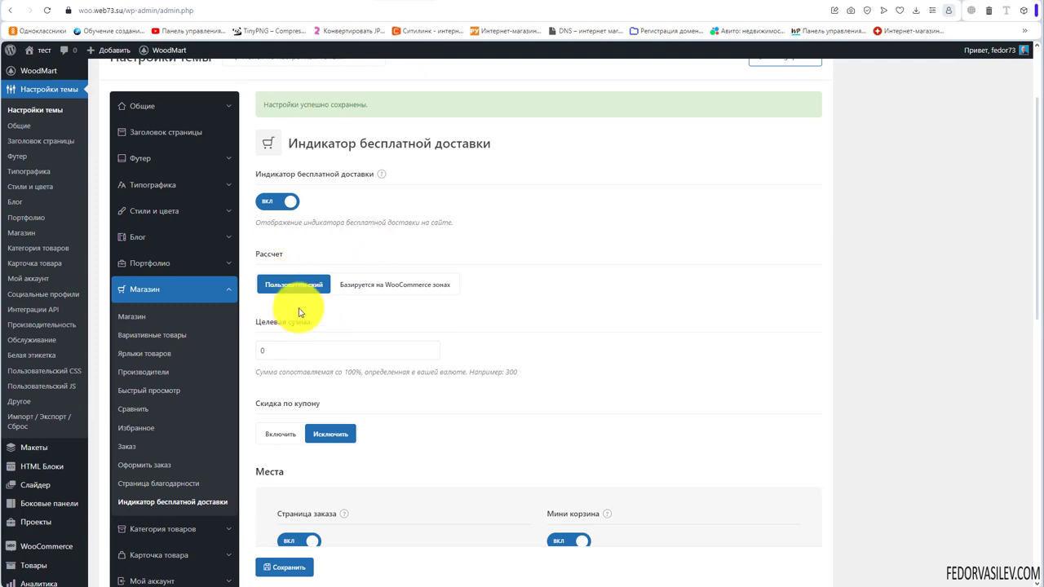
Look over the Целевая сумма field and switch the free-shipping calculation to Базируется на WooCommerce зонах
double_click(261, 352)
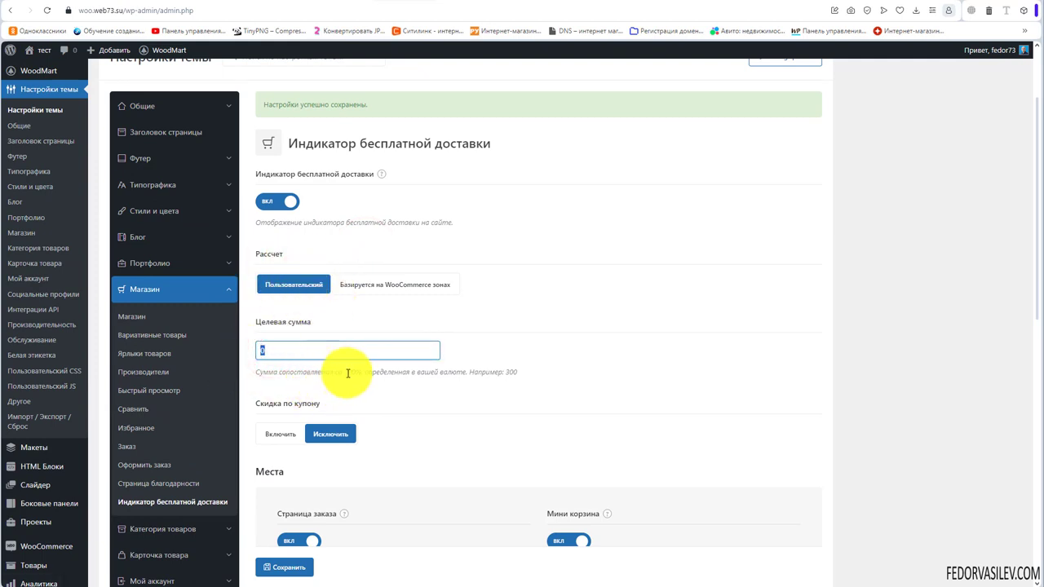
left_click(286, 354)
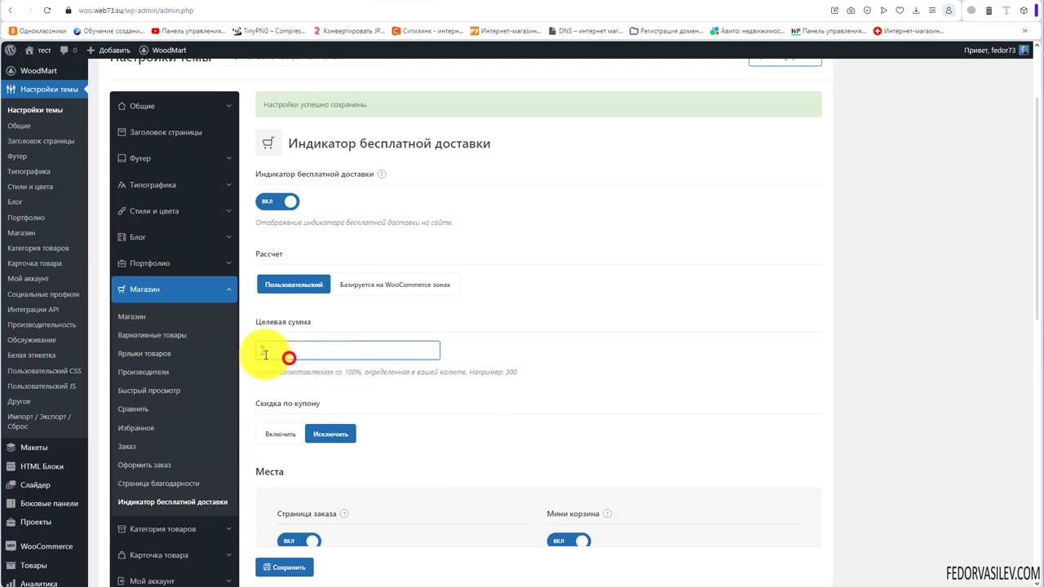
key("BackSpace")
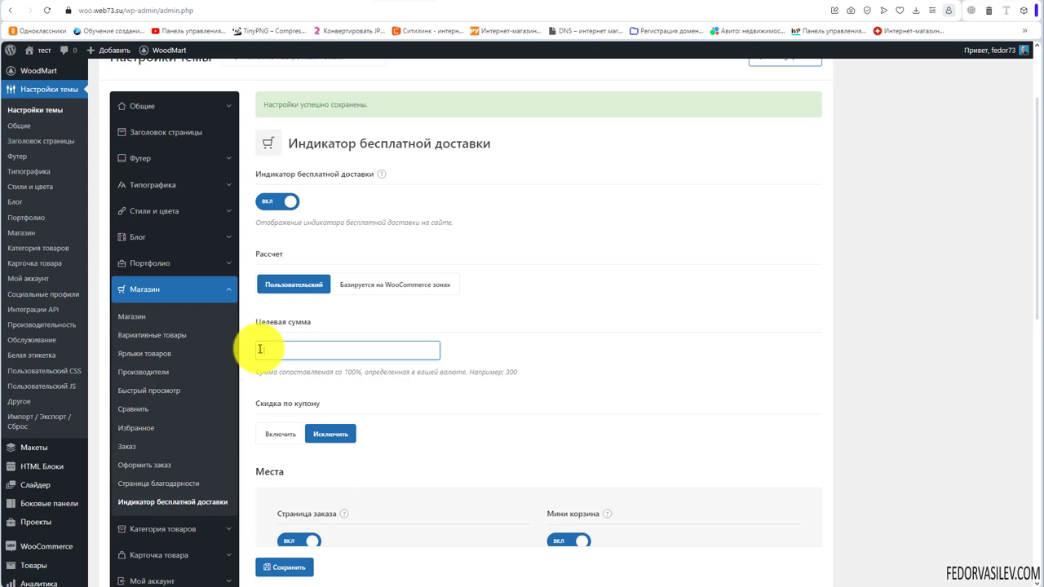
left_click(358, 284)
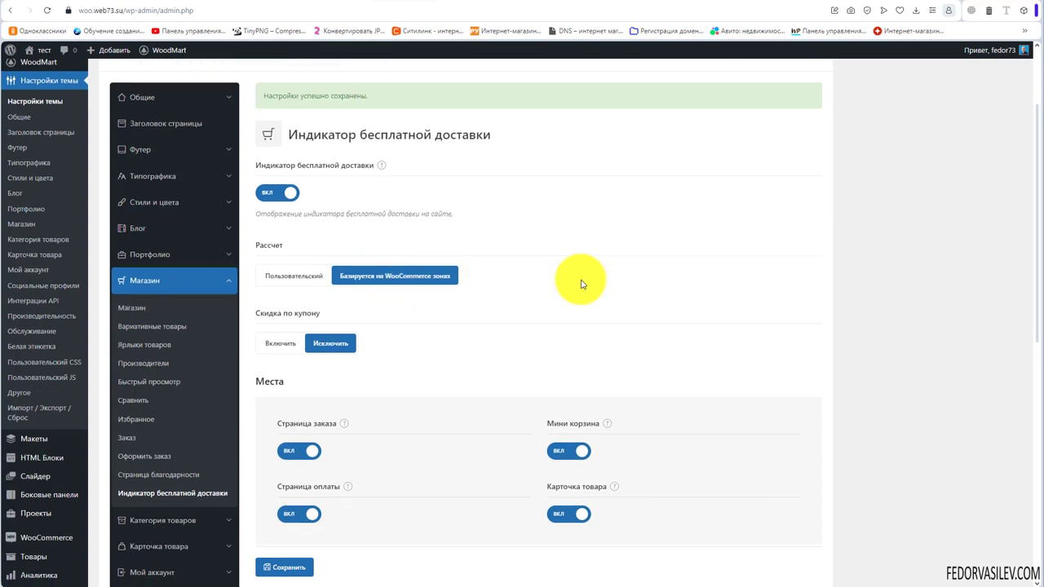
Switch the Скидка по купону option to Включить and back to Исключить
scroll(514, 280, "down", 1)
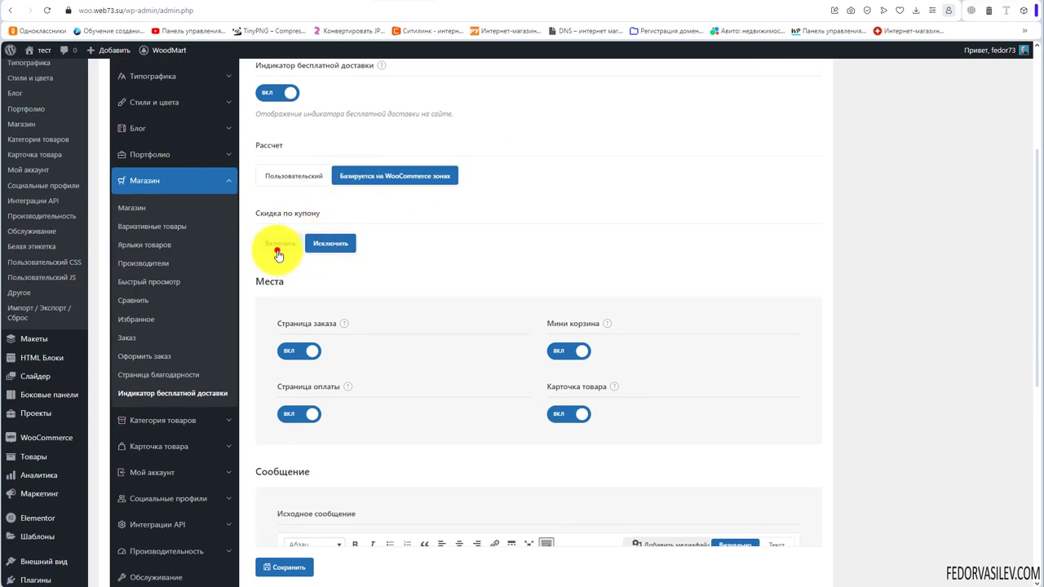
left_click(278, 255)
left_click(310, 245)
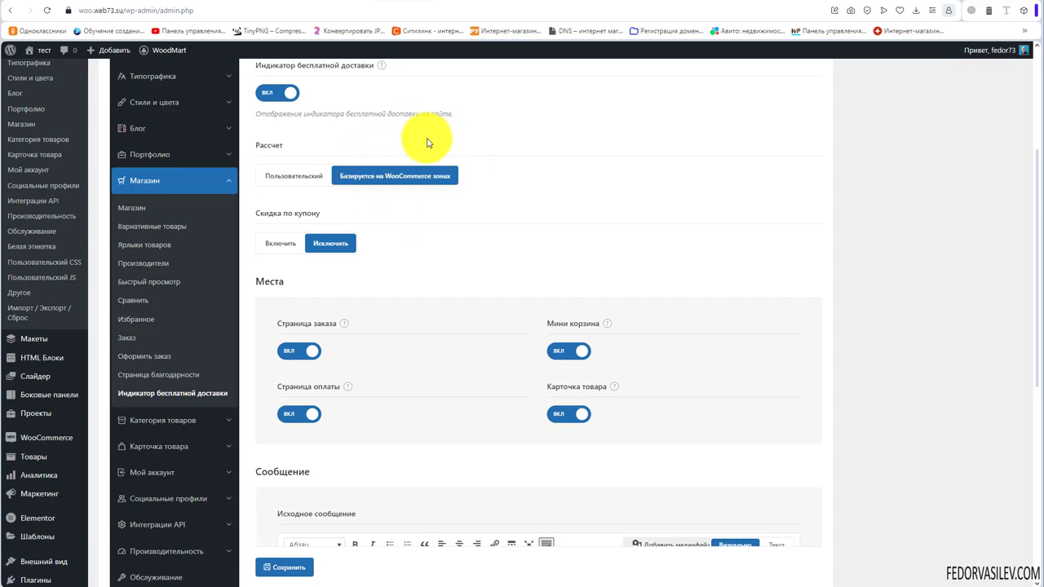
left_click_drag(253, 221, 329, 221)
left_click(391, 223)
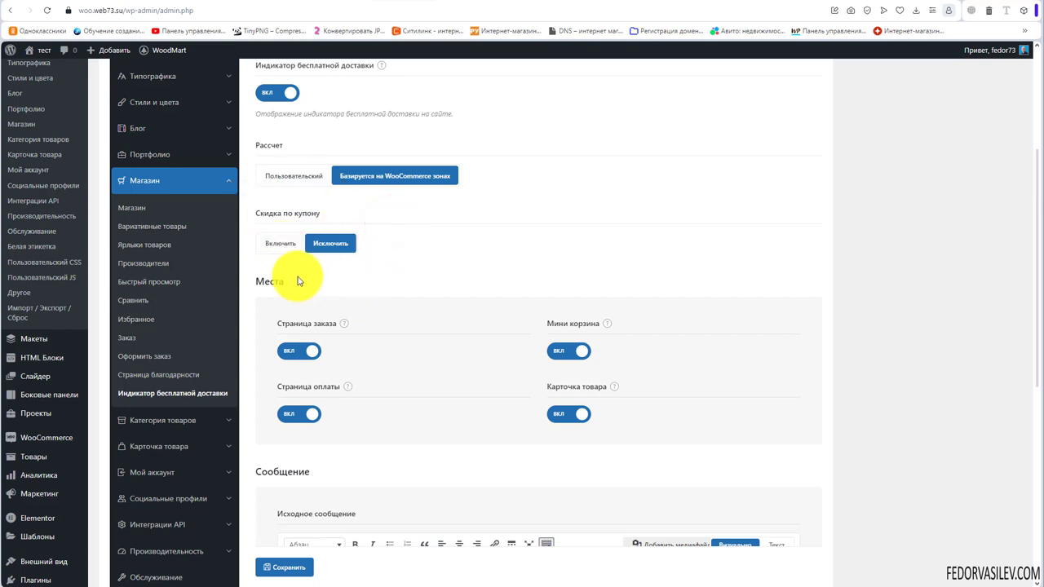
Examine the preview images for the indicator's locations: order page, mini cart, product card and payment page
scroll(318, 276, "down", 1)
mouse_move(344, 273)
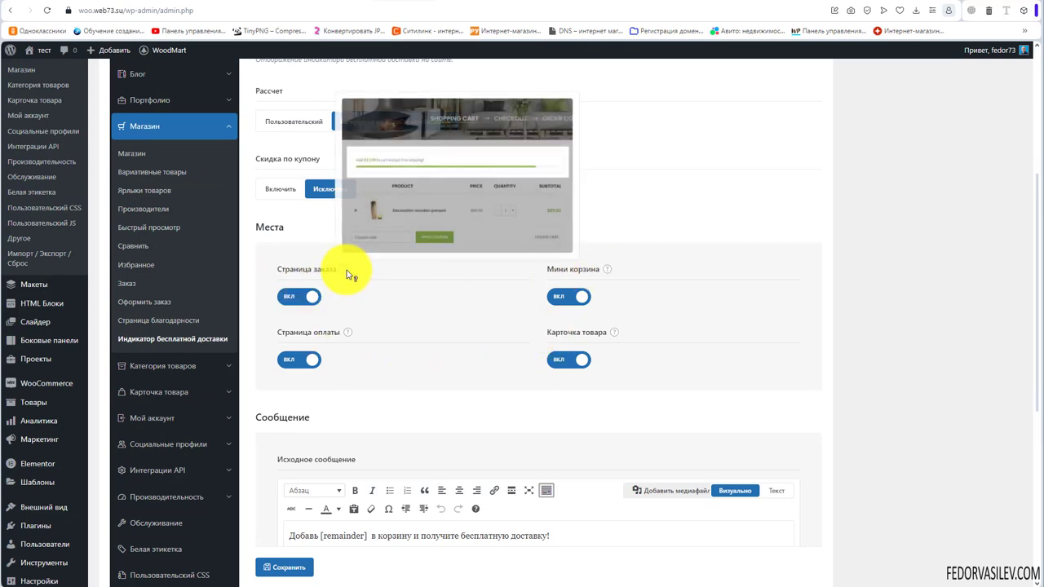
mouse_move(608, 268)
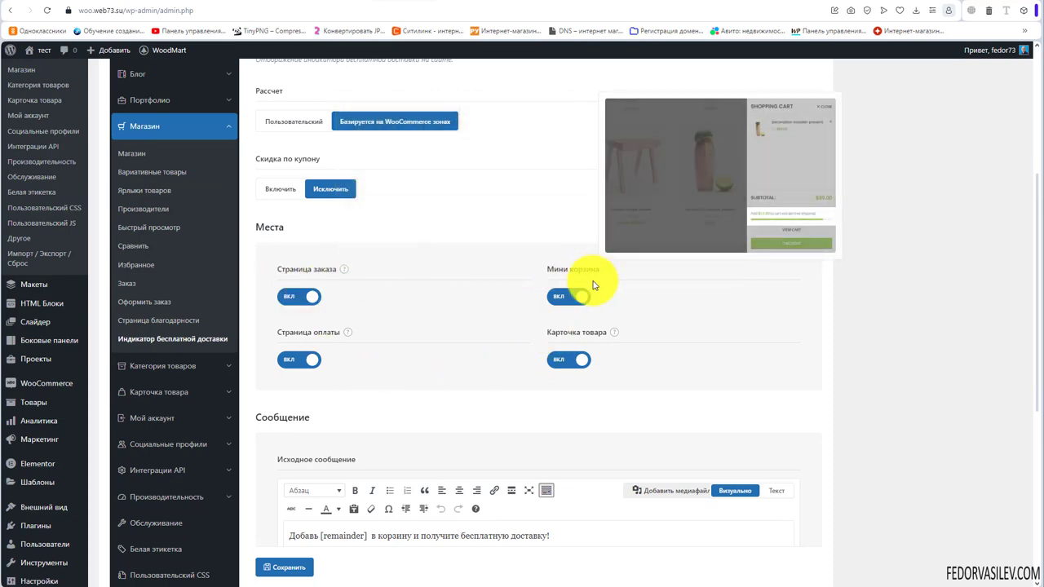
mouse_move(614, 333)
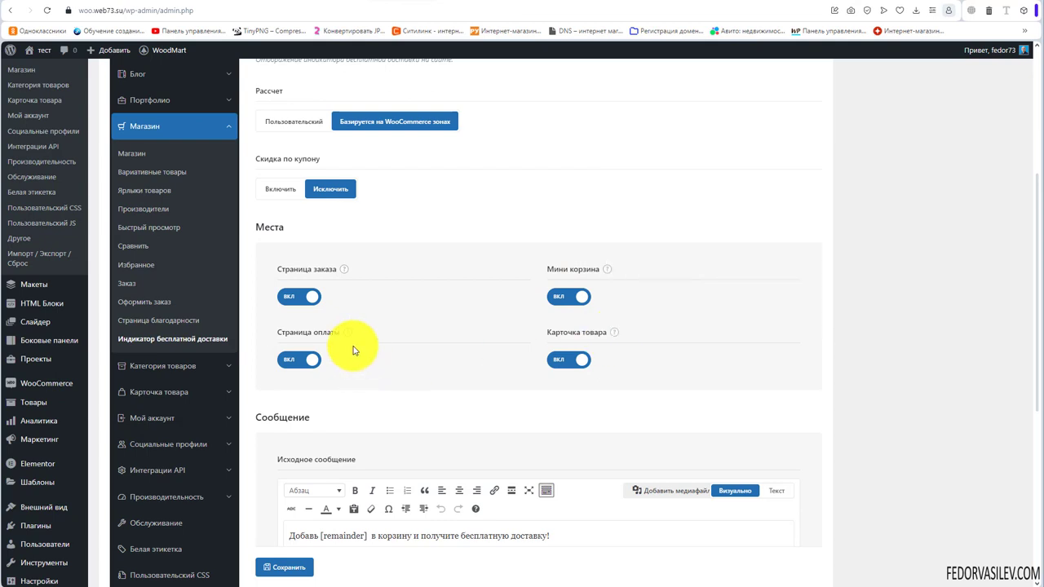
mouse_move(349, 334)
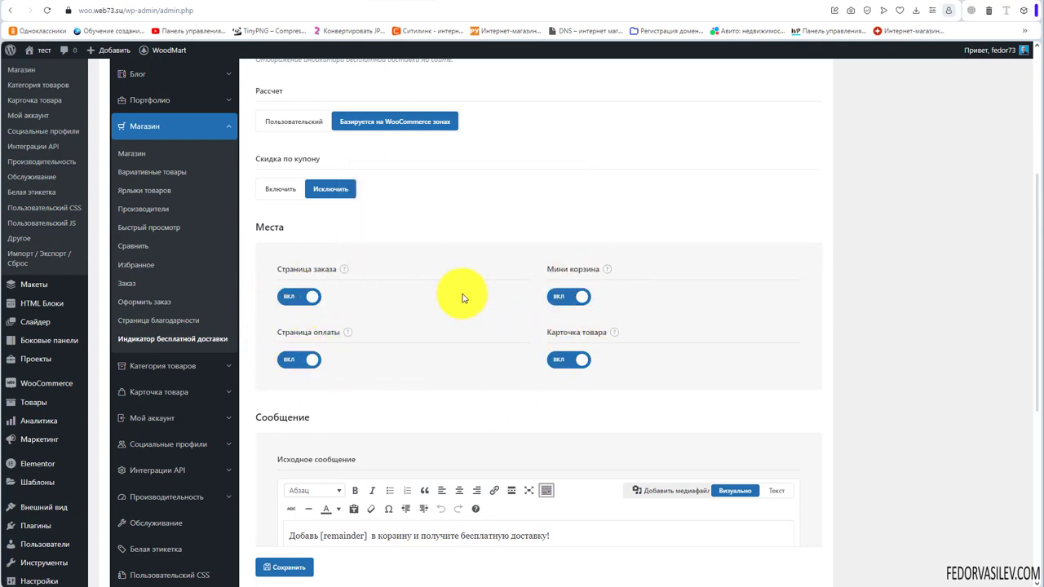
Review the Исходное сообщение text and its [remainder] shortcode in the indicator's message settings
scroll(408, 306, "down", 3)
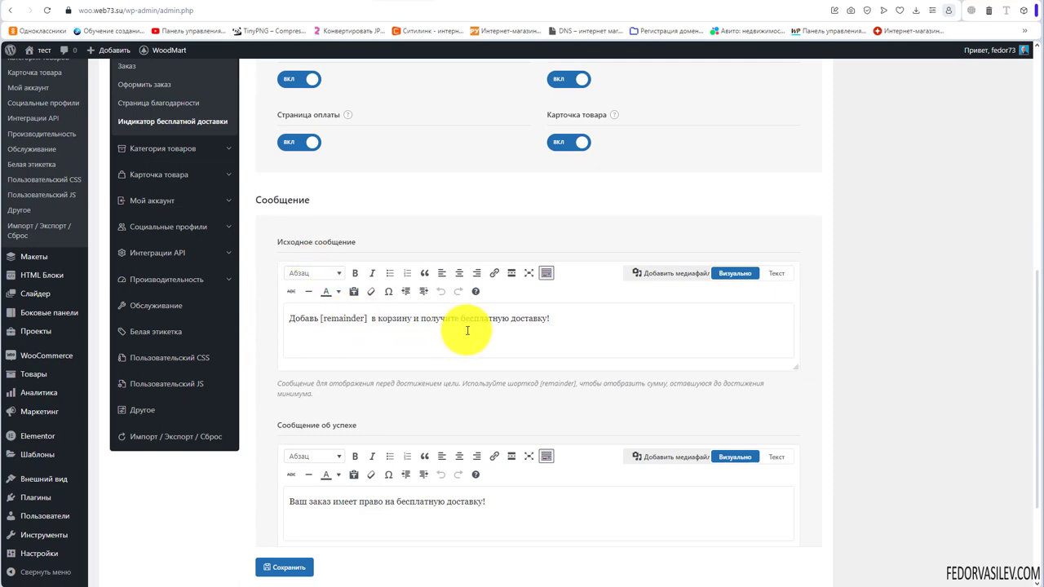
left_click_drag(569, 319, 291, 380)
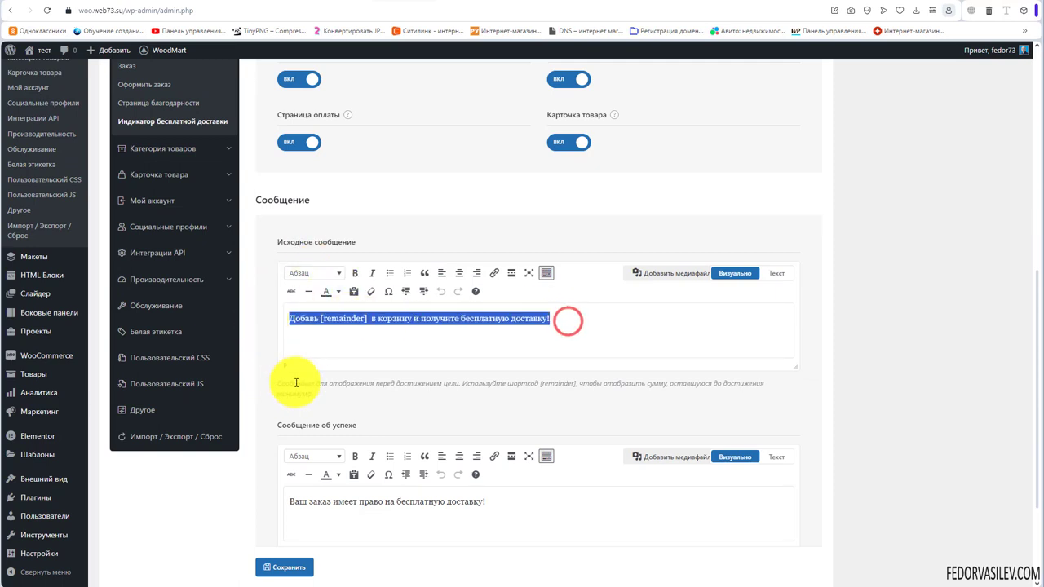
left_click(352, 344)
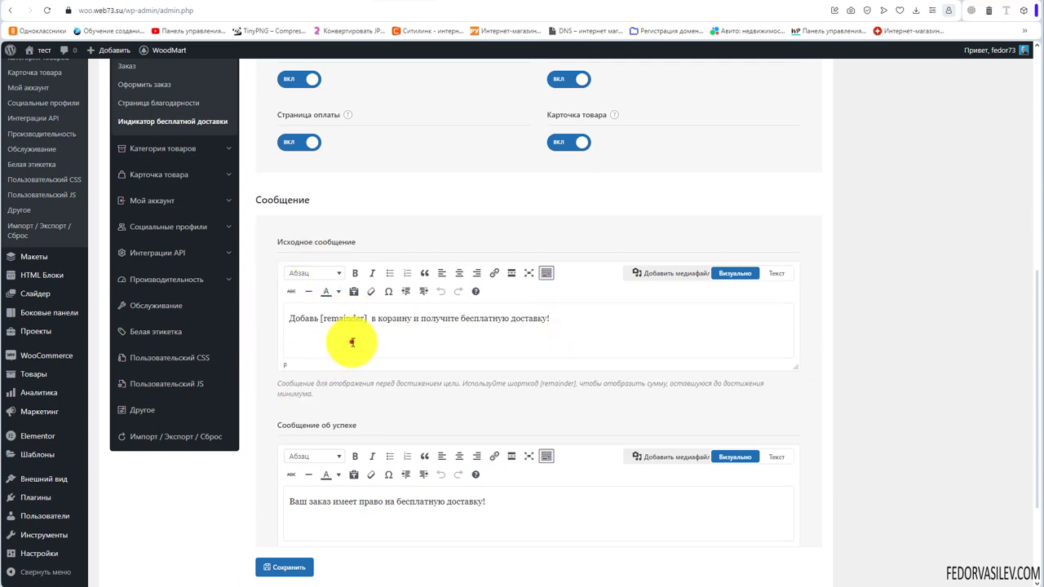
double_click(318, 318)
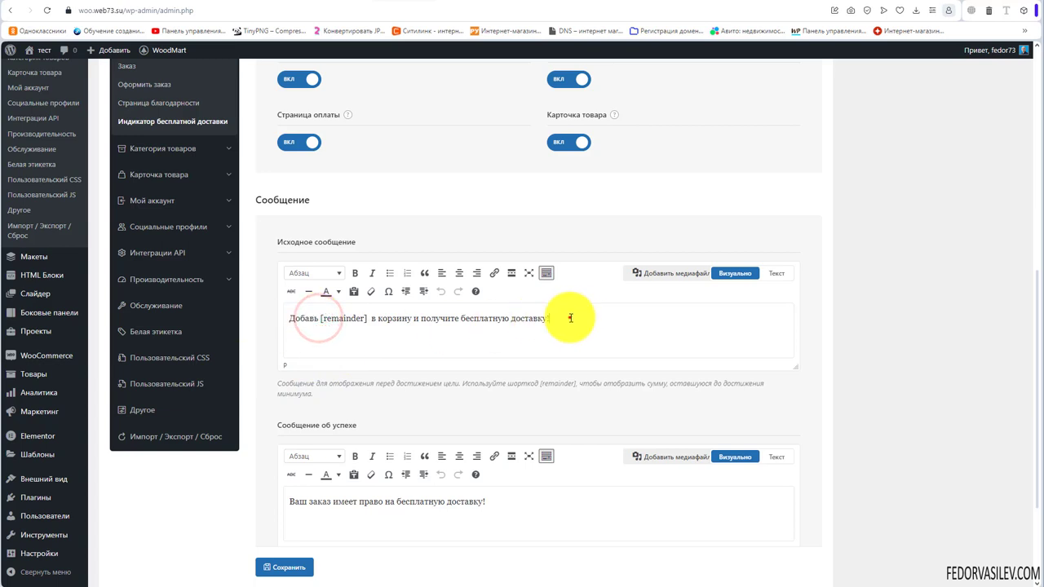
left_click_drag(571, 318, 325, 320)
left_click(367, 335)
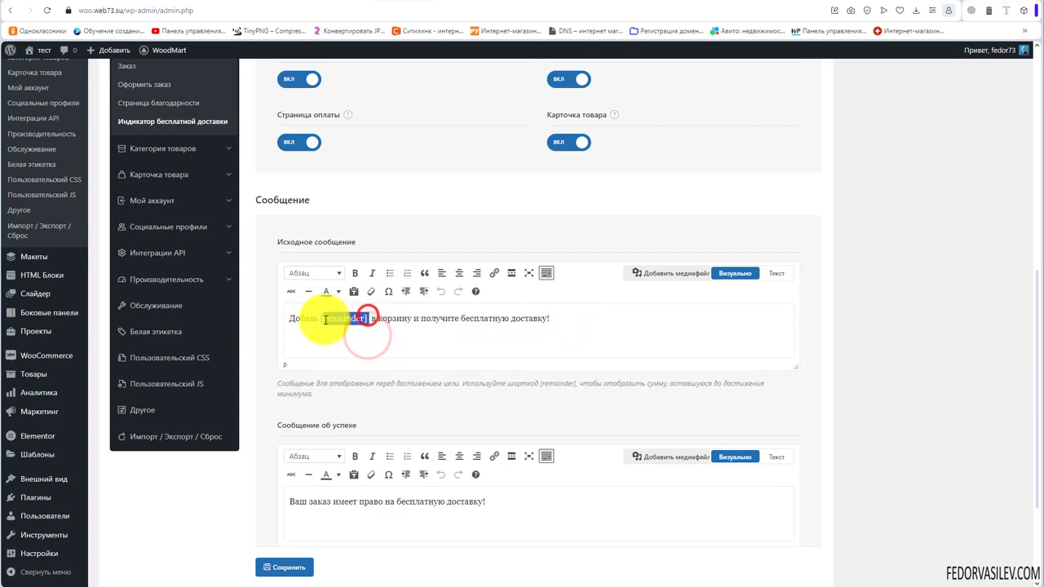
left_click(408, 334)
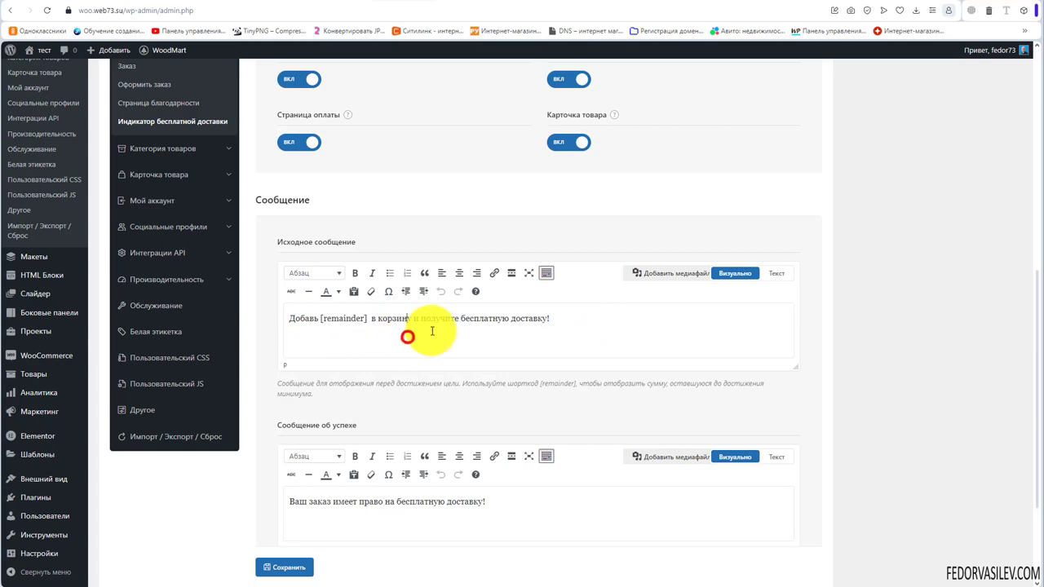
Review the Сообщение об успехе text and save the free-shipping indicator settings
scroll(401, 381, "down", 1)
left_click_drag(515, 393, 217, 401)
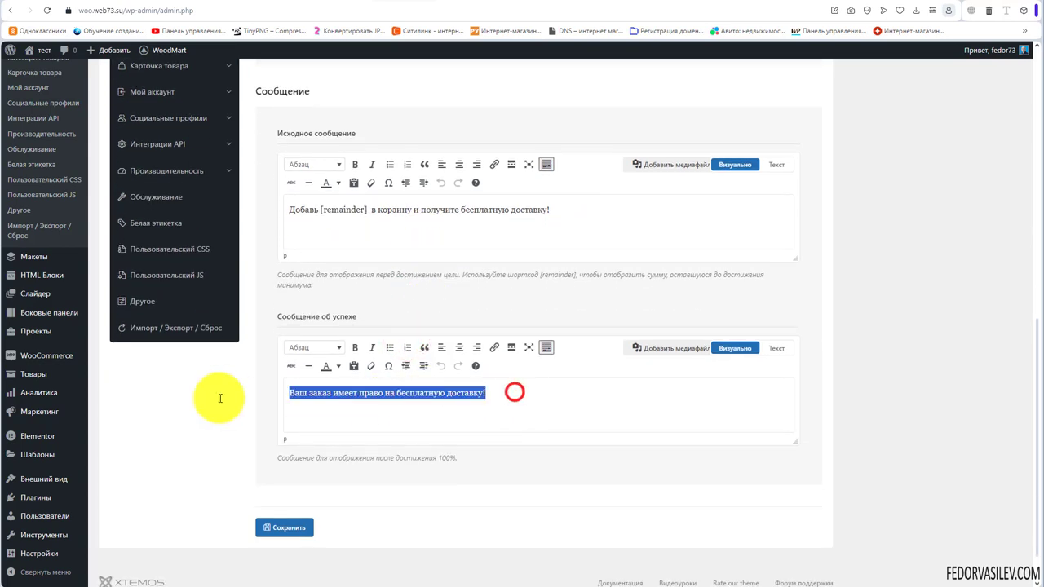
left_click(346, 398)
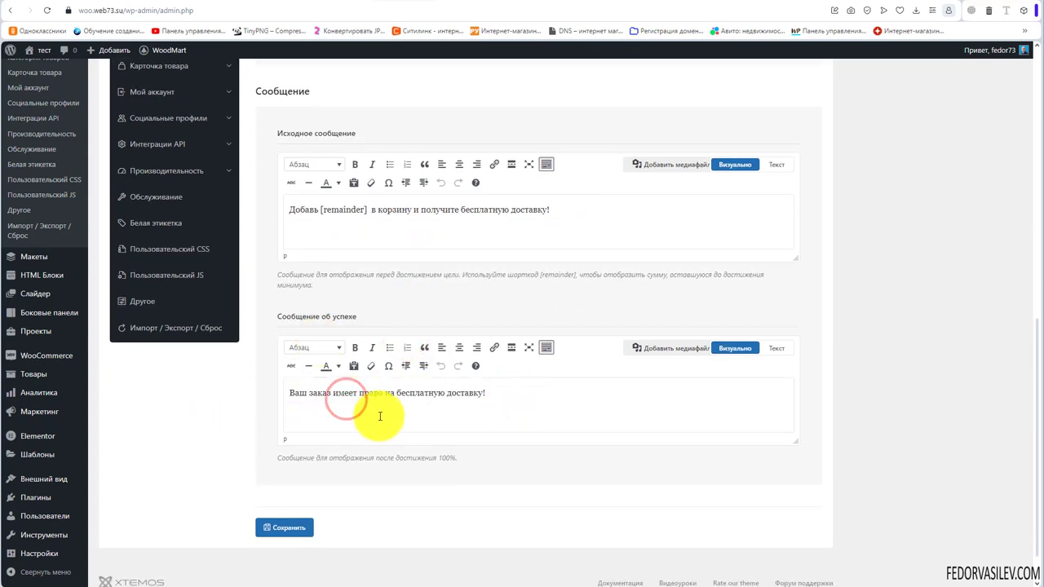
left_click_drag(504, 394, 255, 400)
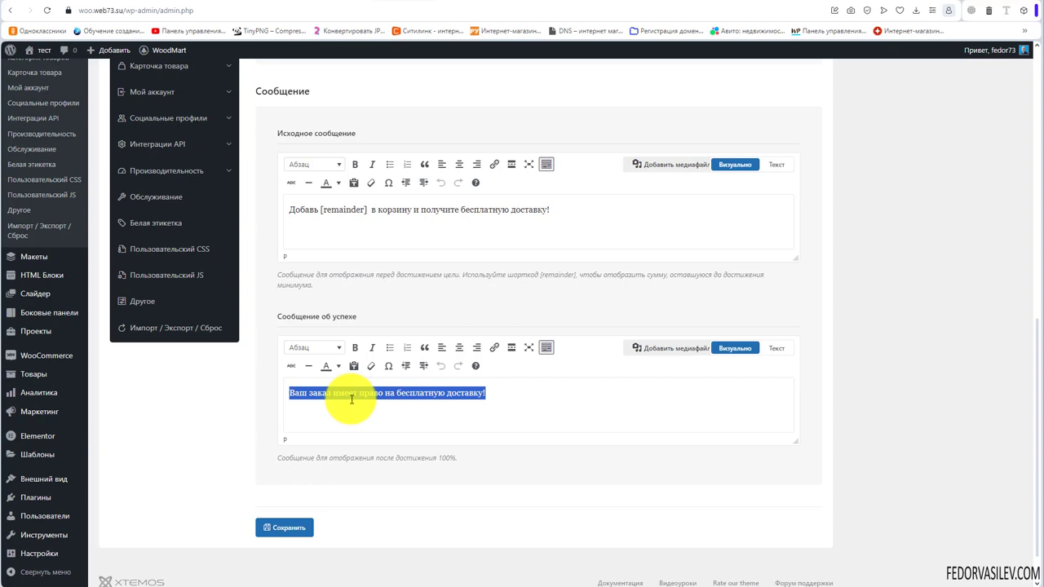
left_click(283, 527)
Switch to the storefront, go to the Магазин page and open the Квадрокоптер product
left_click(452, 2)
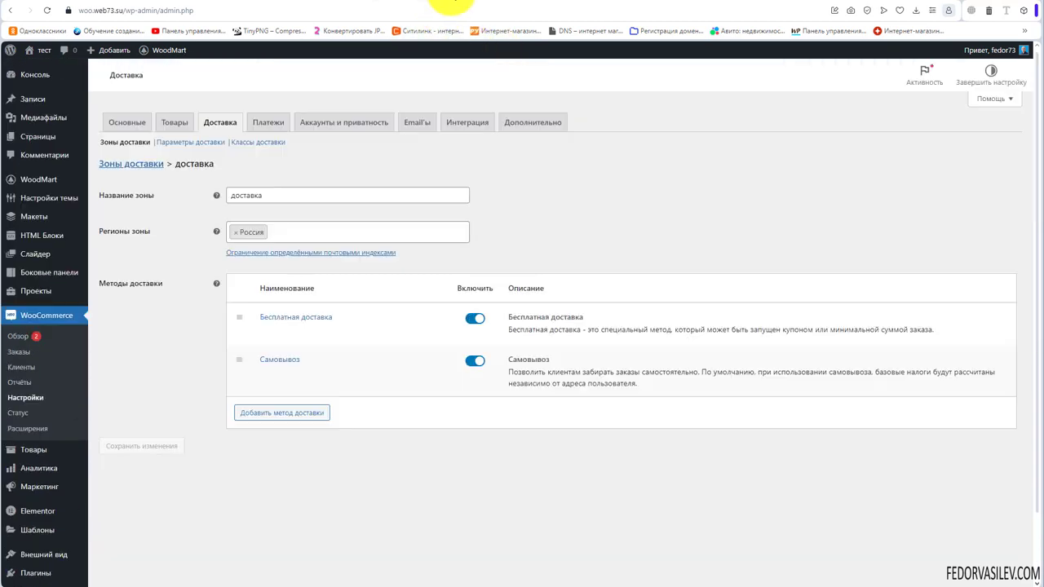
left_click(486, 2)
left_click(405, 145)
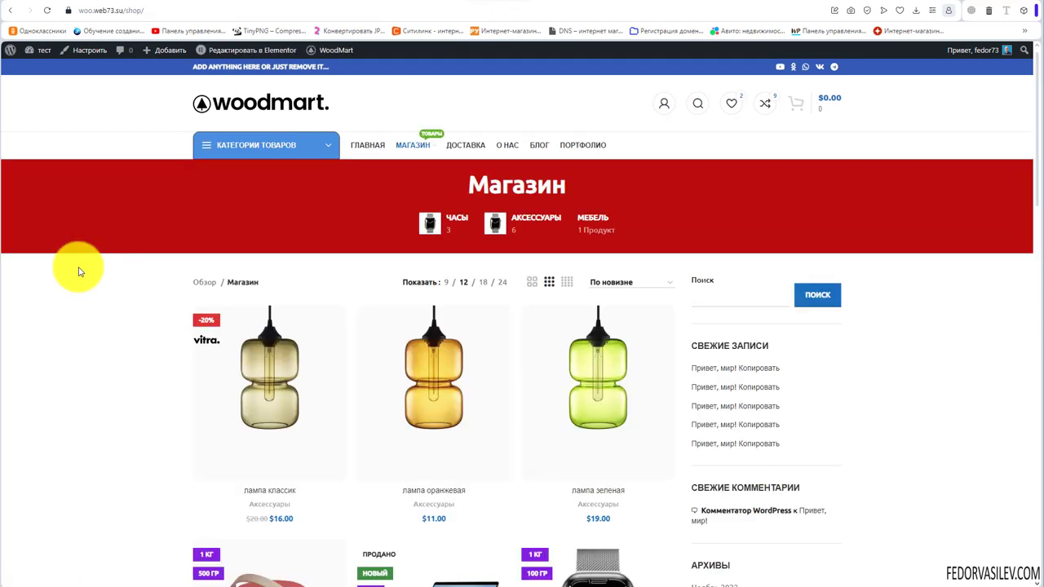
scroll(79, 272, "down", 3)
scroll(79, 271, "down", 4)
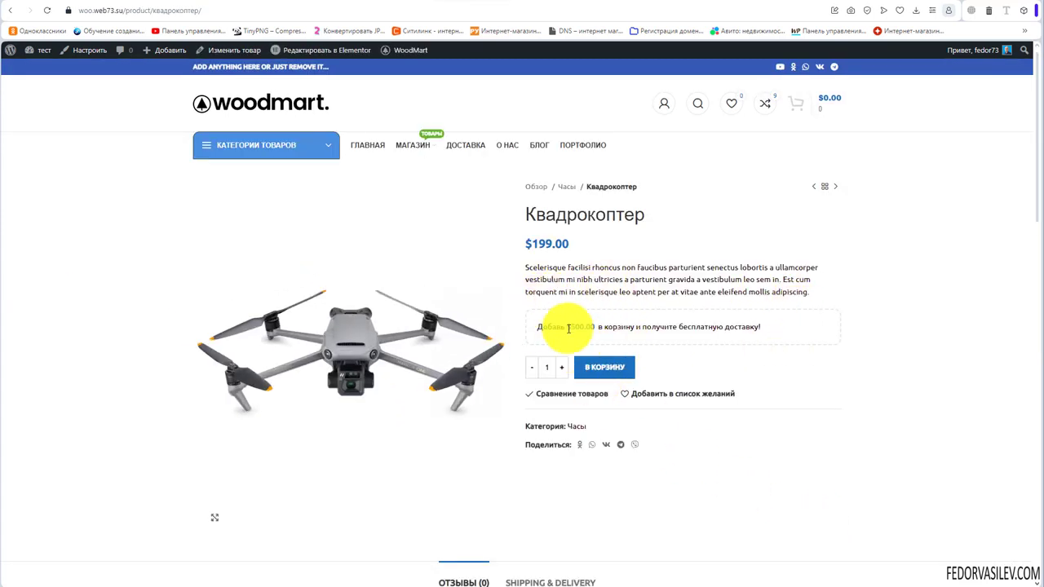
Check how the free-shipping message looks on the product page in the iPhone SE mobile view, and return to the desktop view
key("ctrl+shift+c")
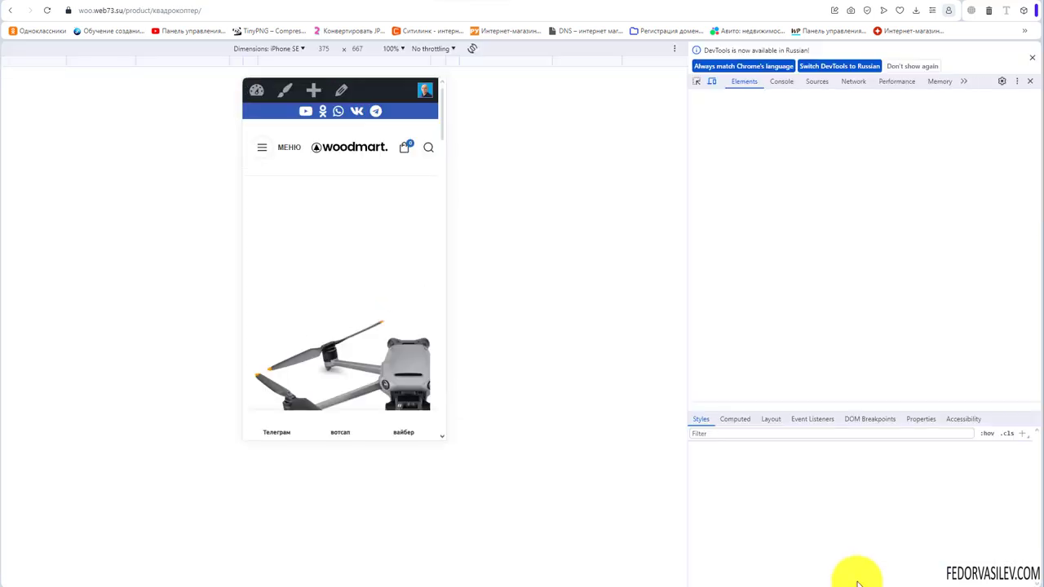
scroll(287, 179, "down", 3)
scroll(322, 265, "down", 3)
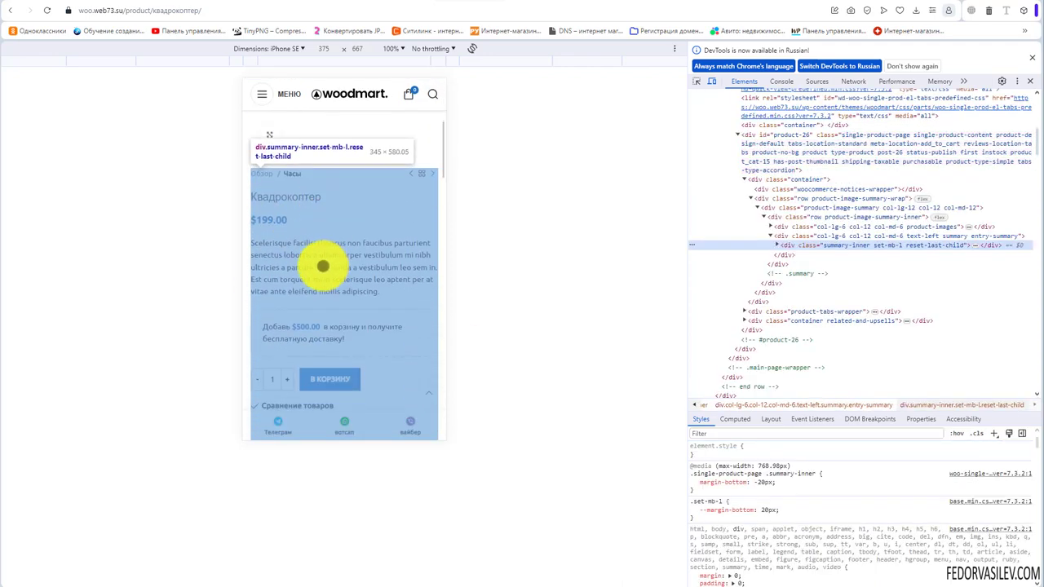
left_click(326, 285)
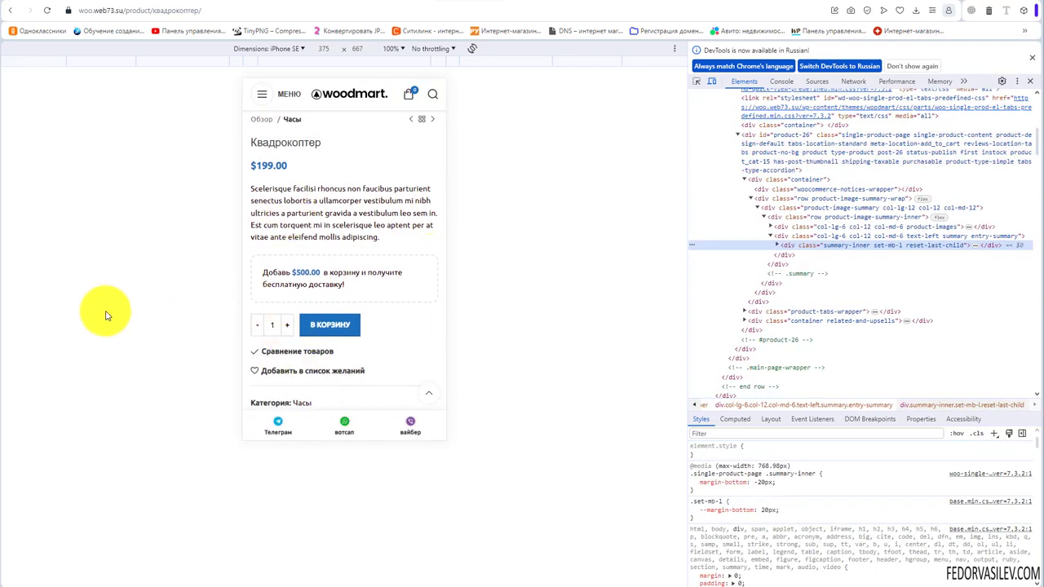
left_click(1030, 81)
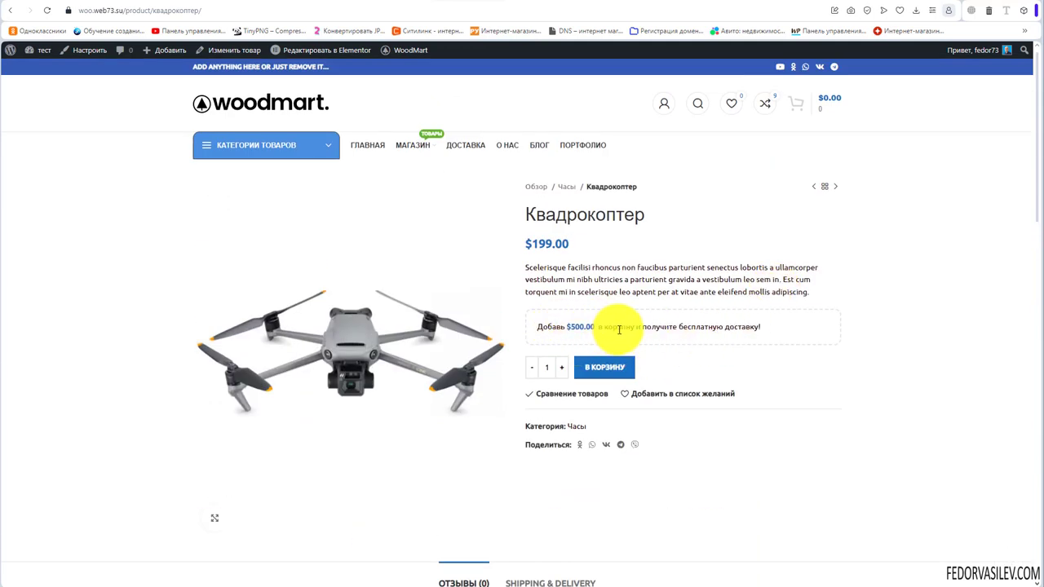
Examine the free-shipping message and the price on the Квадрокоптер product page
left_click_drag(682, 327, 734, 327)
left_click(690, 389)
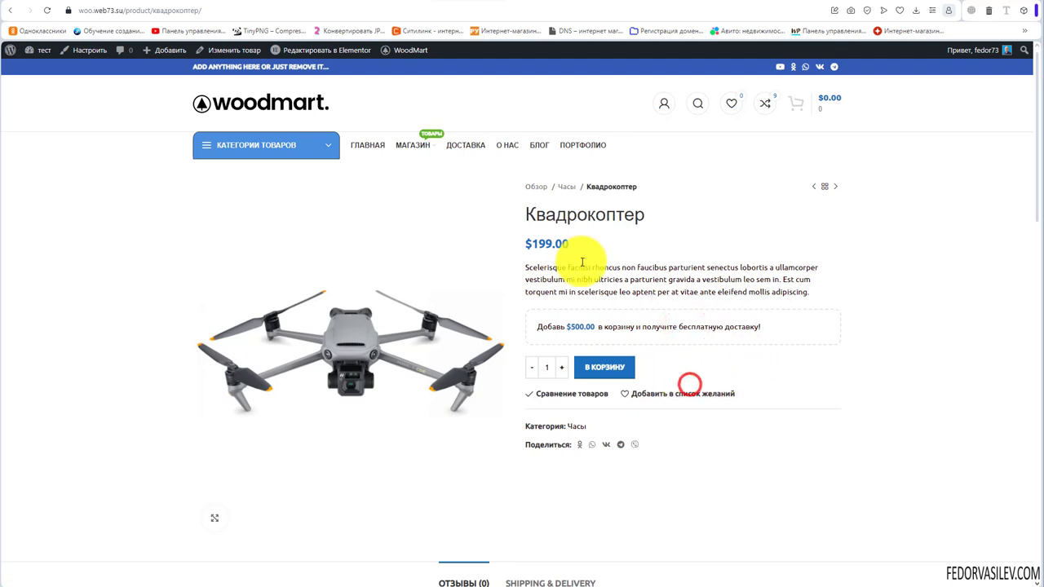
left_click_drag(582, 263, 593, 240)
left_click(617, 249)
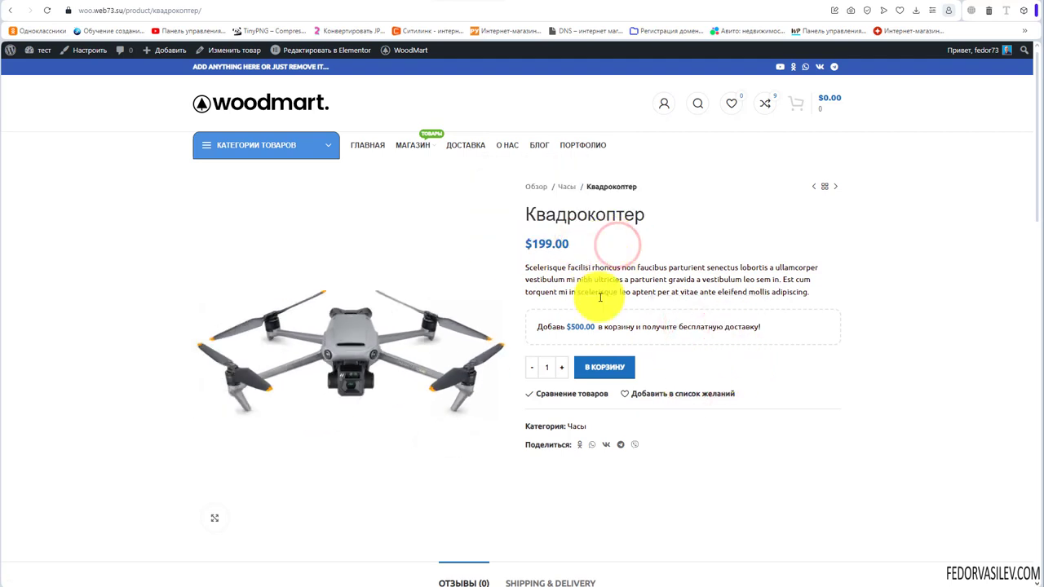
Add two units of Квадрокоптер to the cart and close the cart panel
left_click(561, 367)
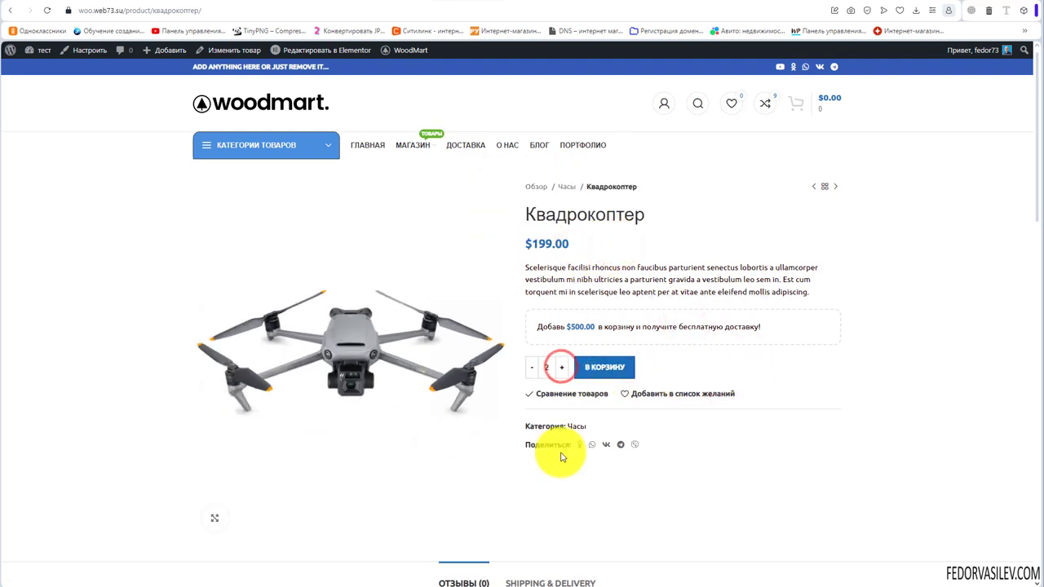
left_click(604, 367)
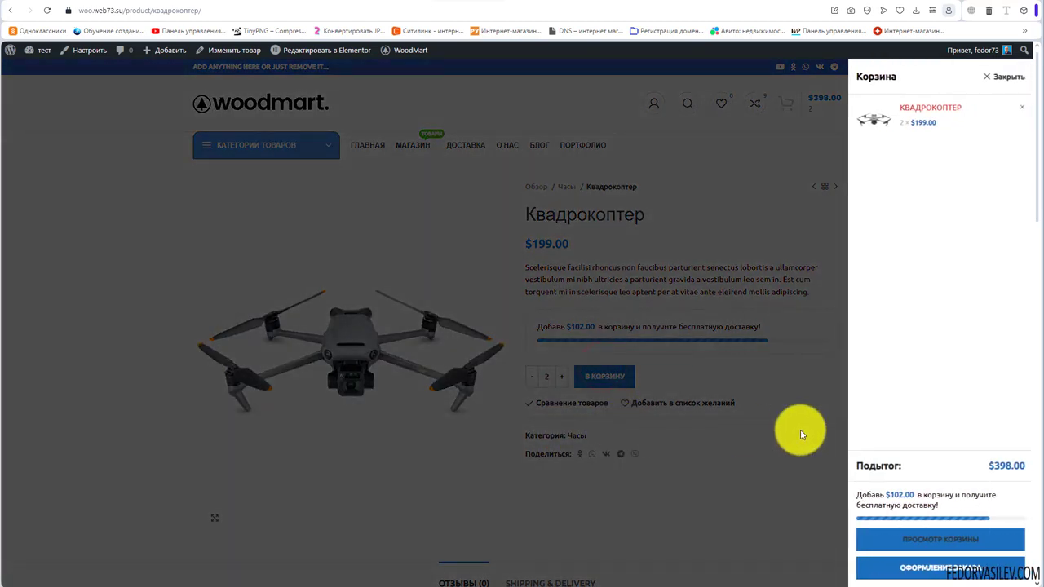
key("Escape")
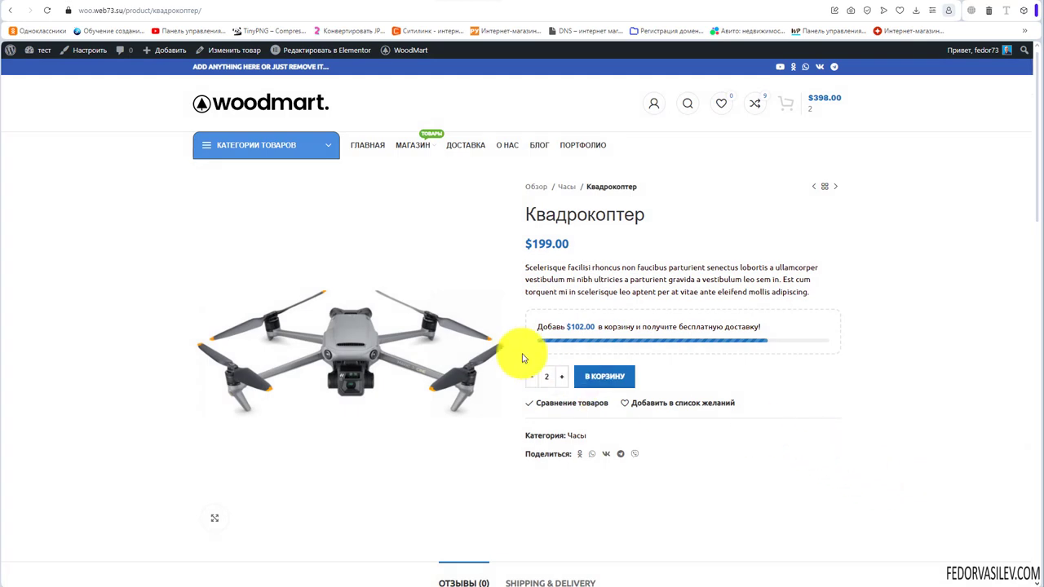
Examine the remaining amount and progress bar on the product page, and open the mini cart to view its indicator
double_click(571, 325)
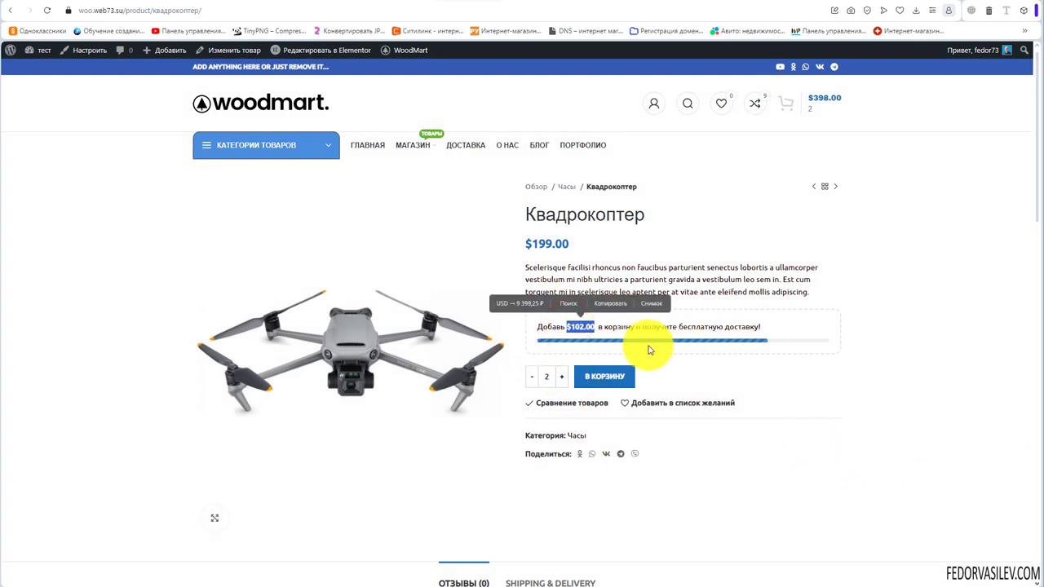
left_click(797, 337)
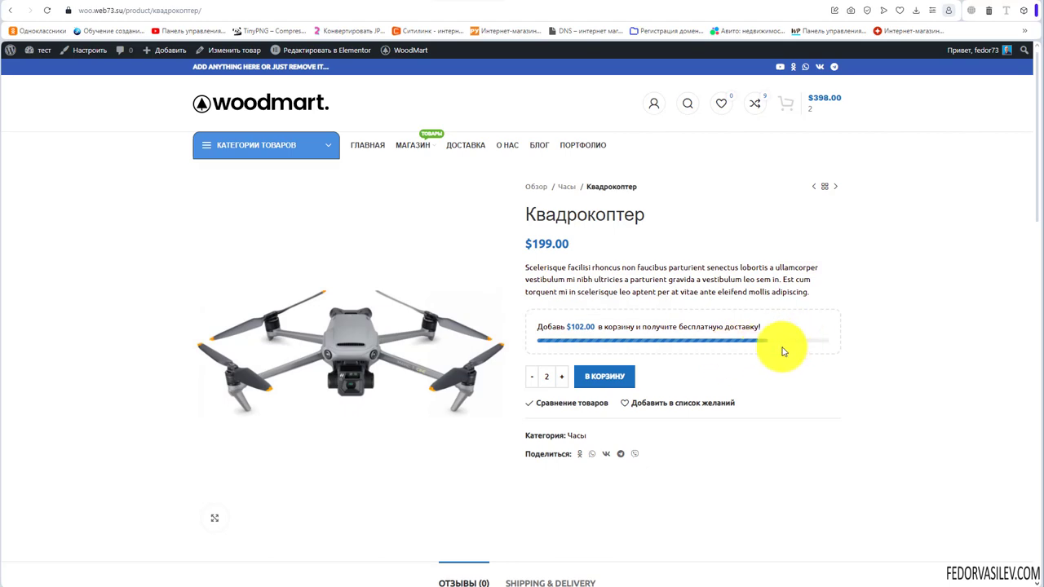
left_click(821, 98)
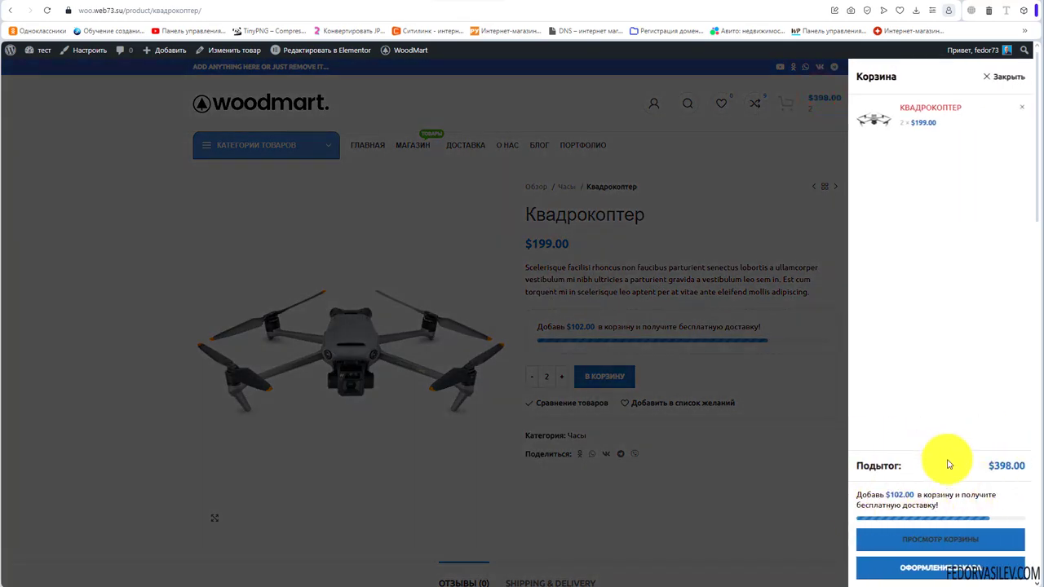
View the free-shipping indicator on the full cart page, and proceed to the checkout page
left_click(918, 545)
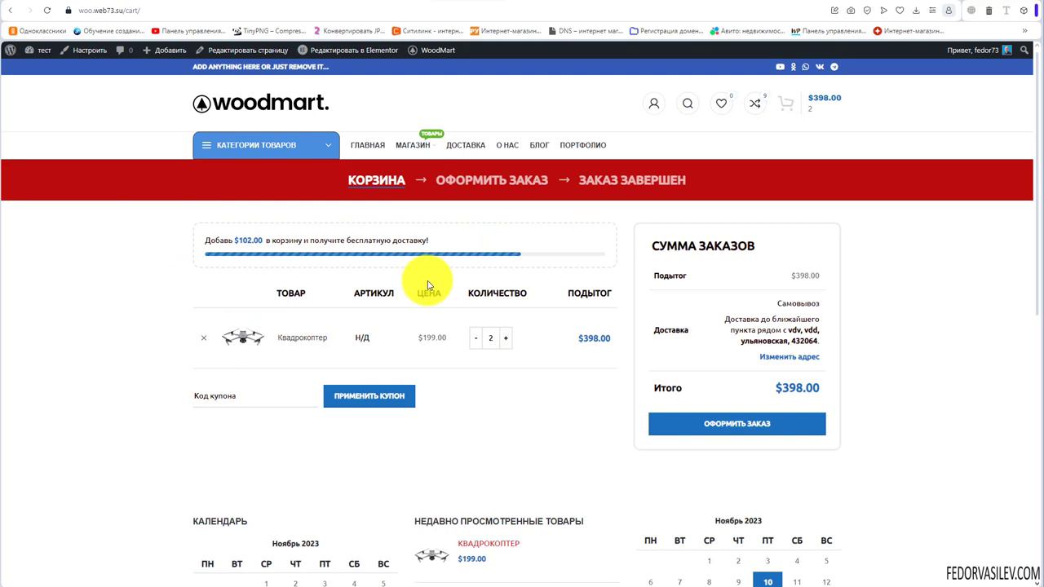
left_click(729, 425)
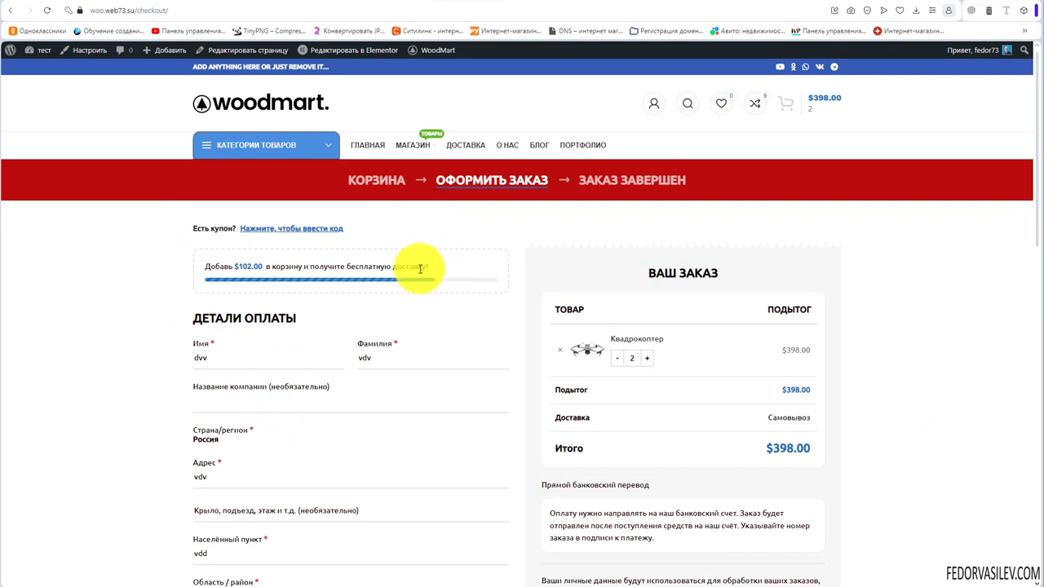
Add one лампа оранжевая from the shop catalogue to the cart and proceed to checkout
left_click(401, 146)
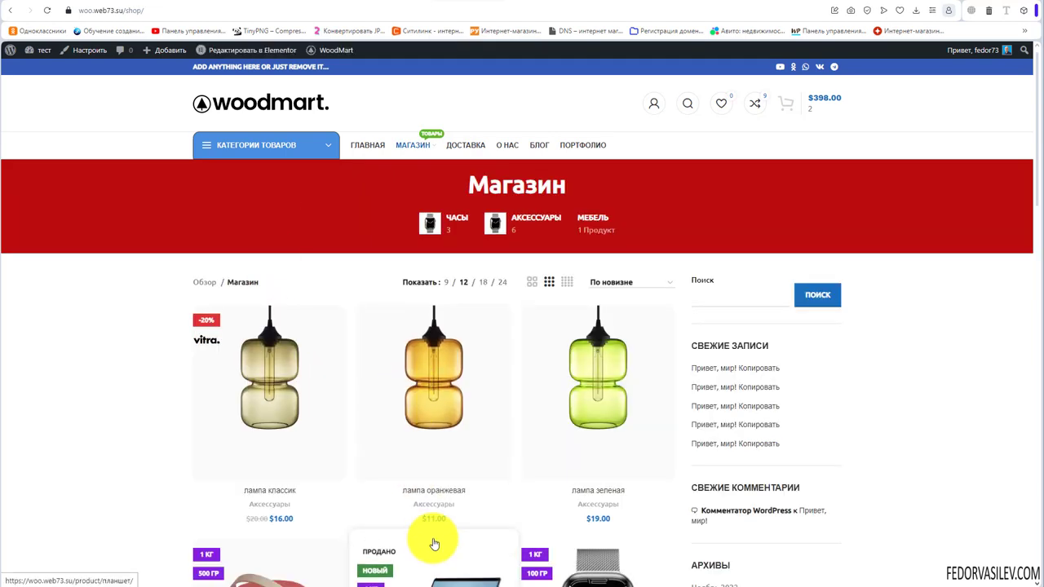
left_click(433, 541)
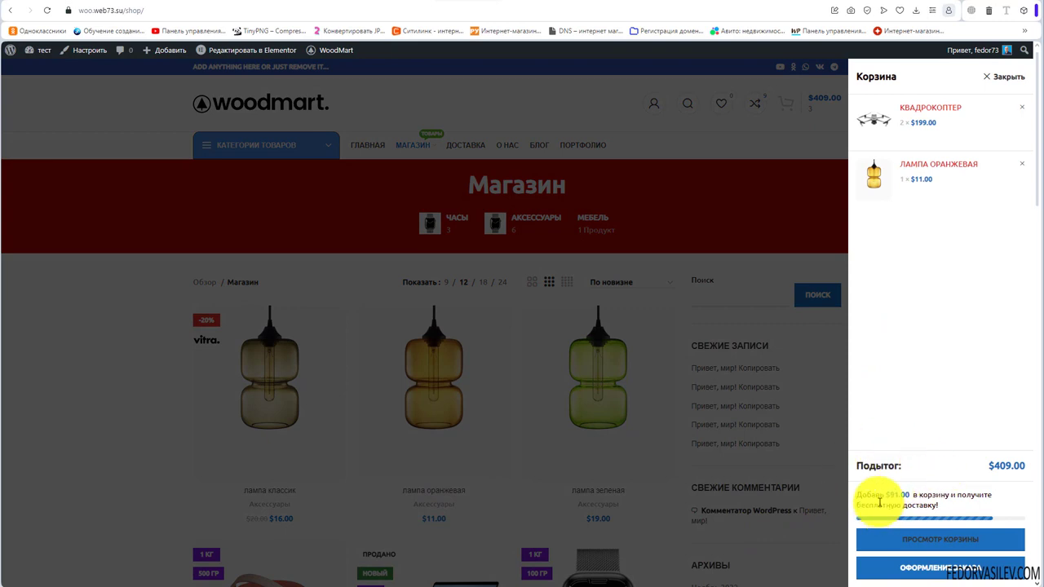
left_click(916, 566)
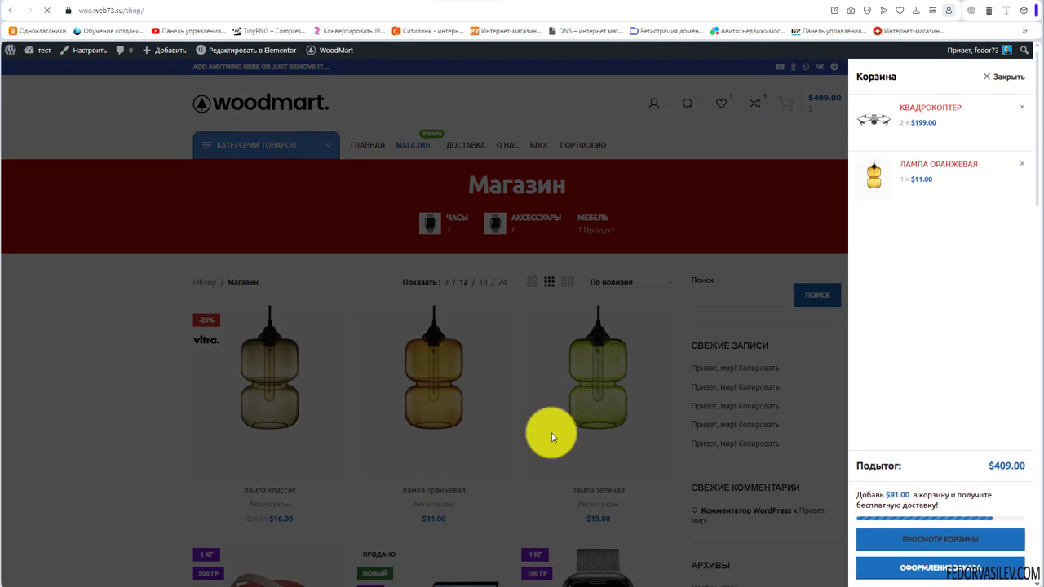
left_click(912, 568)
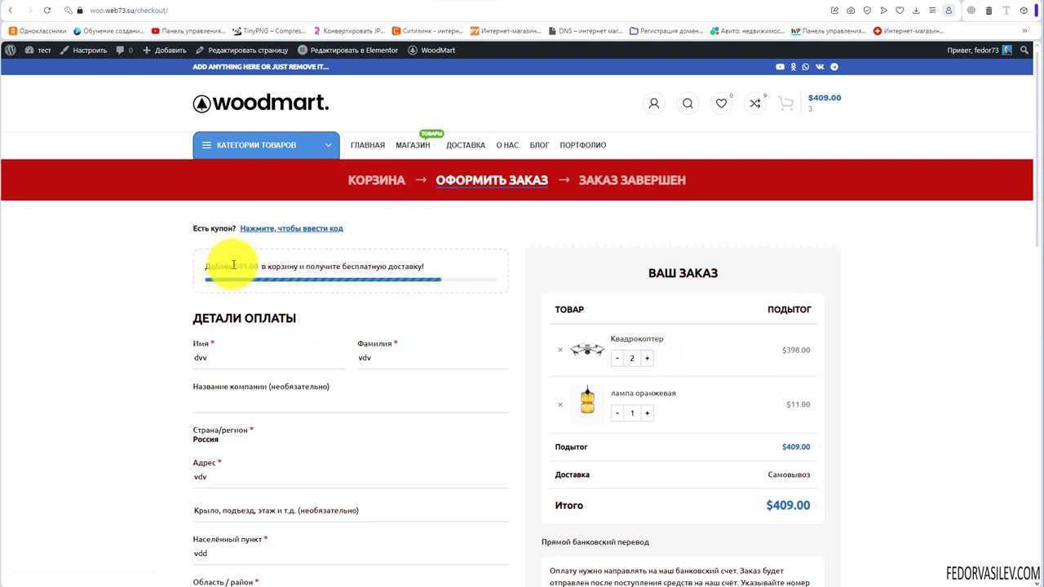
Increase the quantity of лампа оранжевая to 10 in the checkout order while checking the free-shipping progress bar
left_click_drag(256, 265, 259, 265)
left_click(312, 264)
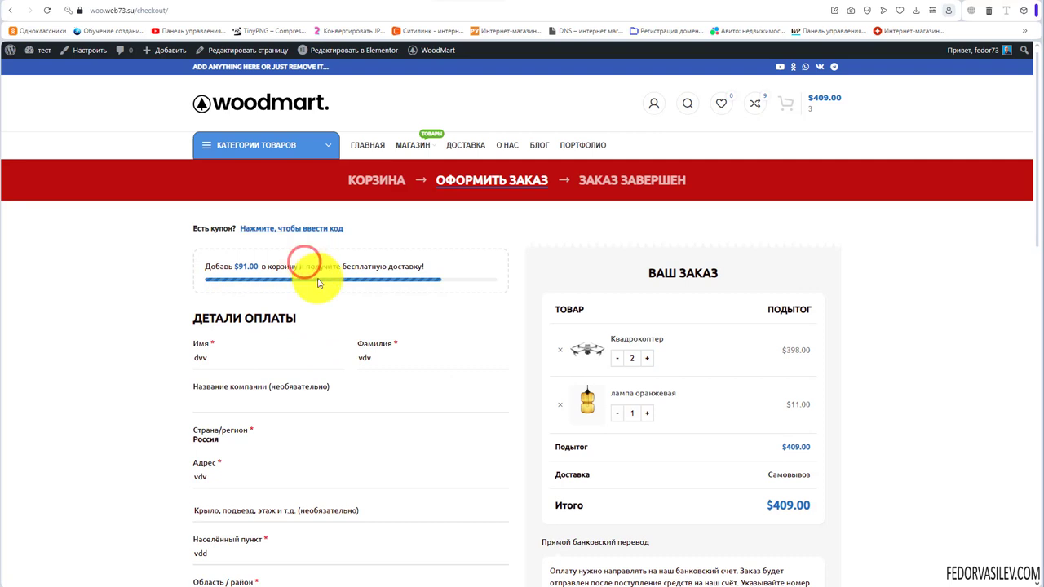
double_click(781, 405)
left_click(767, 410)
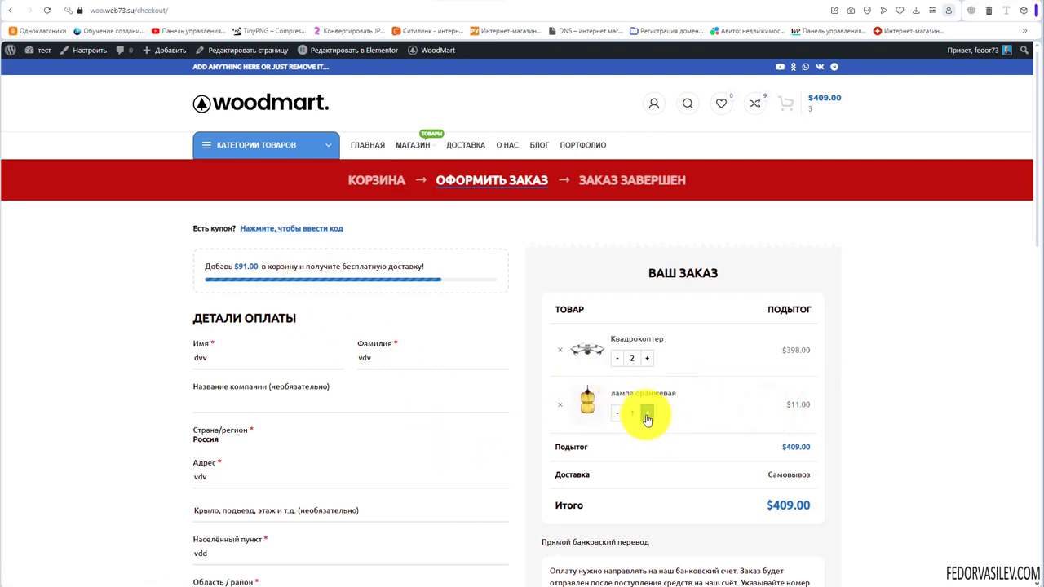
left_click(646, 414)
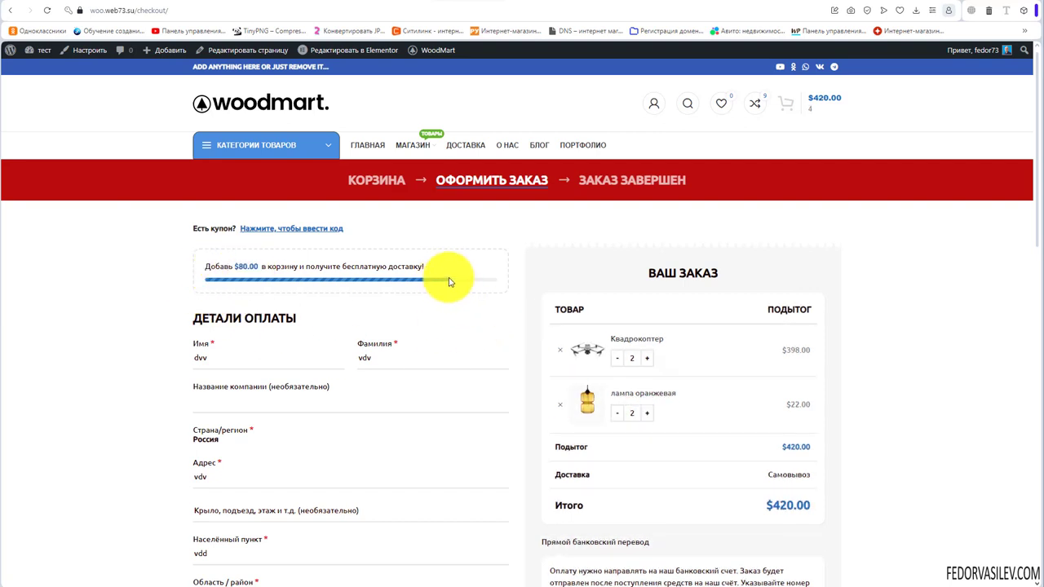
double_click(646, 414)
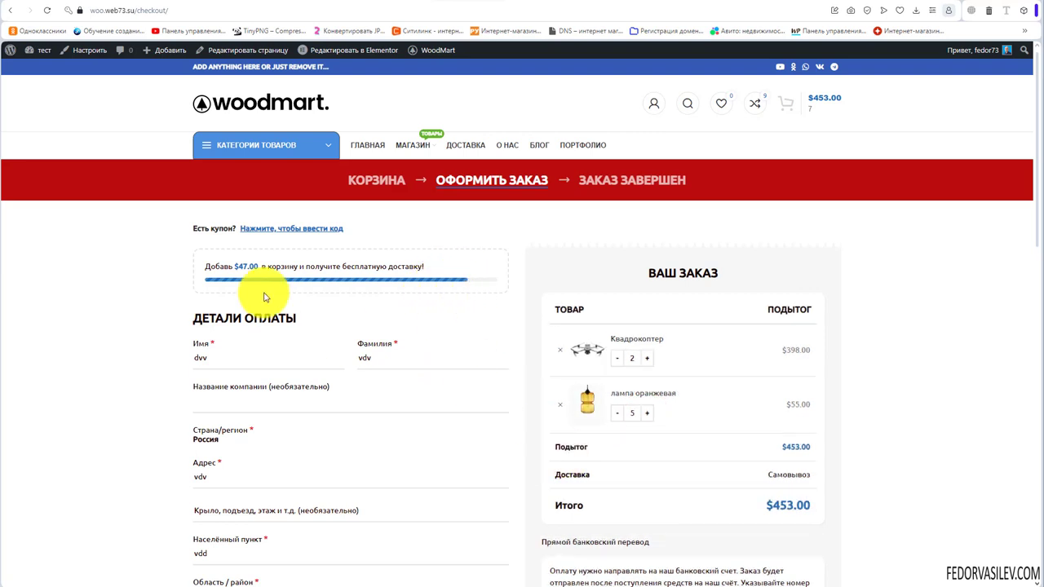
double_click(645, 415)
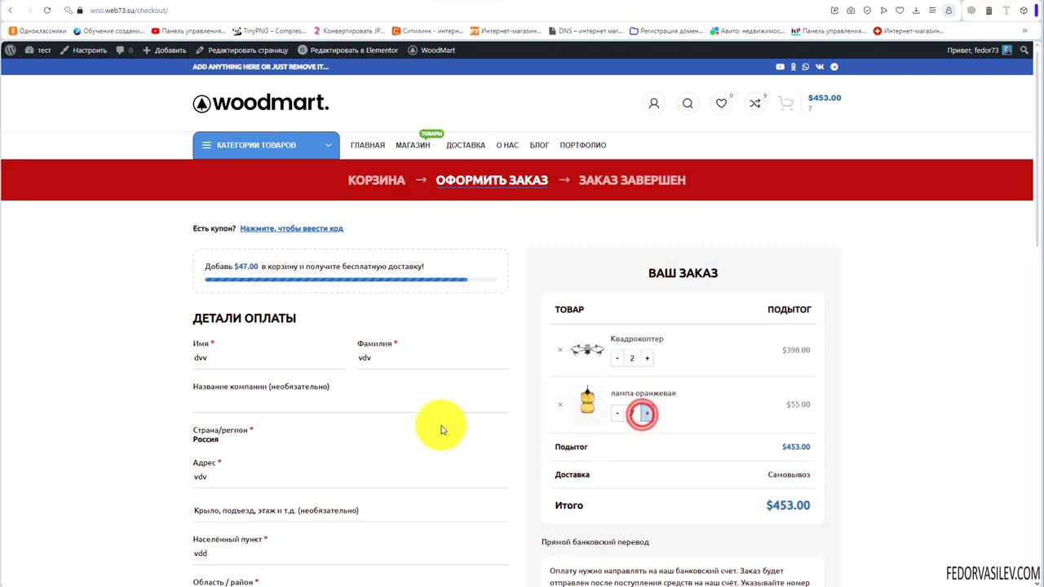
double_click(242, 268)
left_click(648, 416)
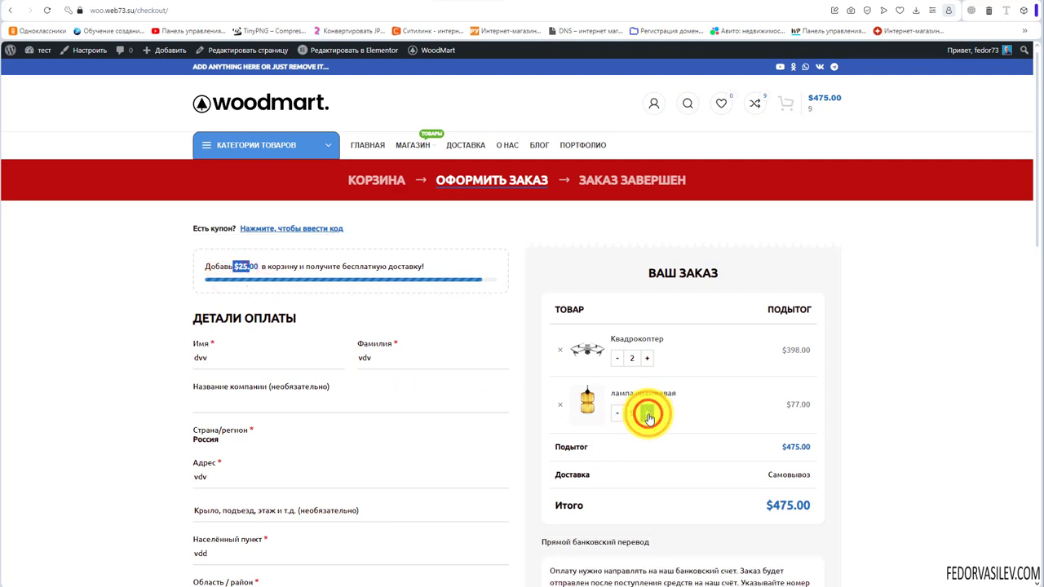
left_click(647, 414)
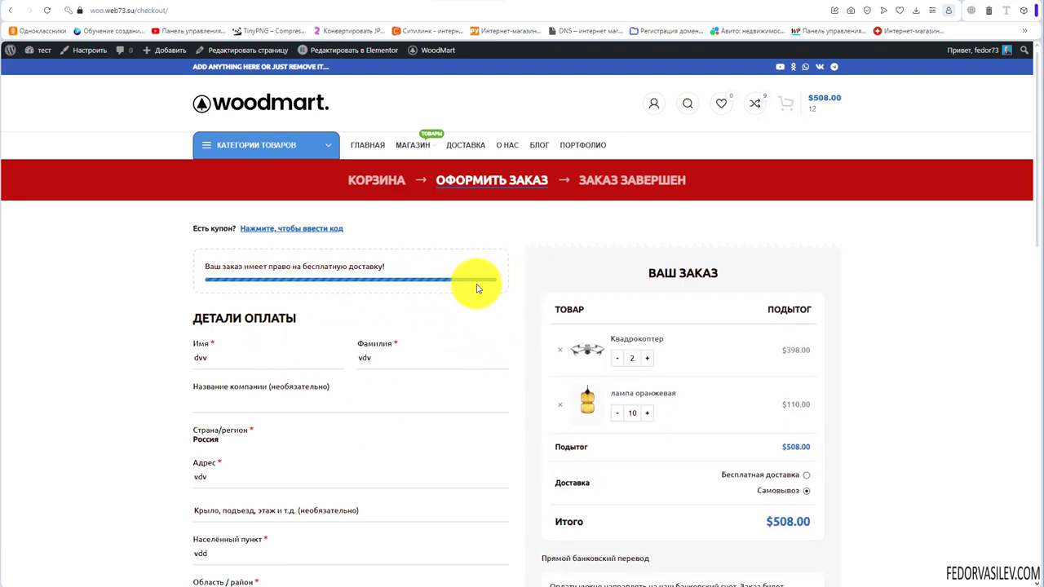
Examine the free-shipping message and progress bar above the payment details on the checkout page
left_click_drag(205, 267, 302, 268)
left_click(220, 270)
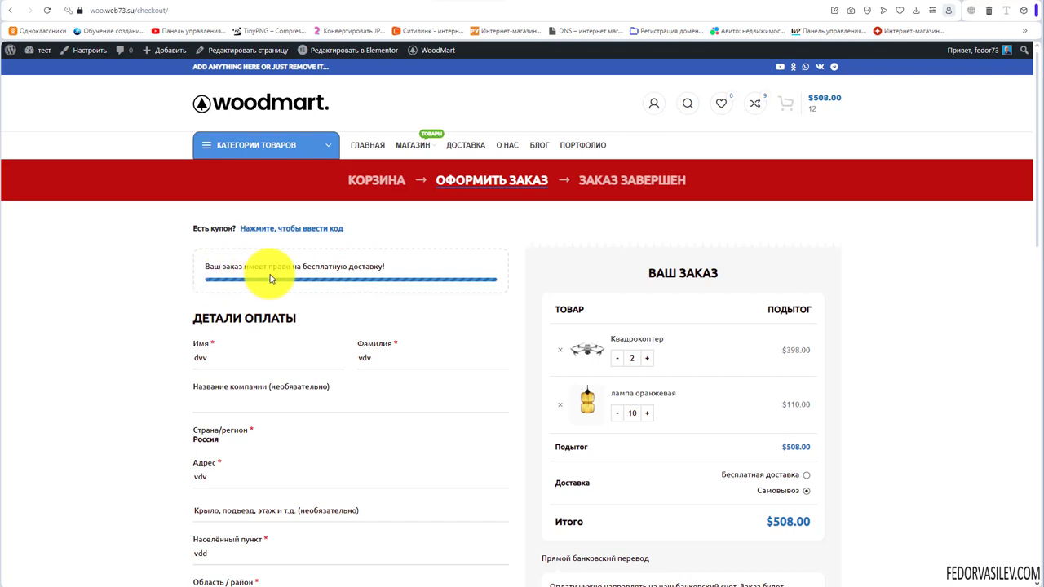
left_click_drag(410, 263, 227, 266)
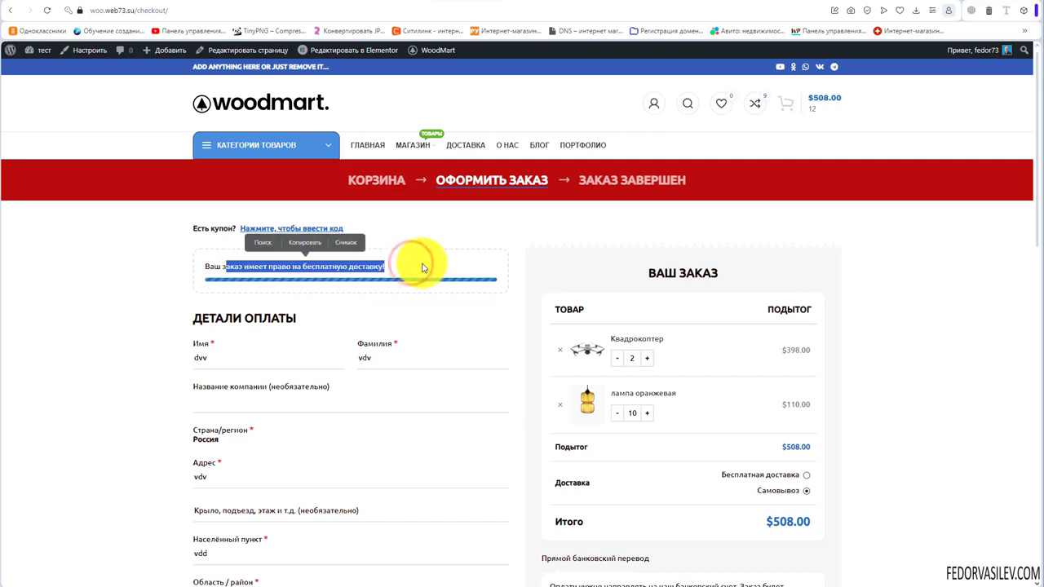
left_click(422, 268)
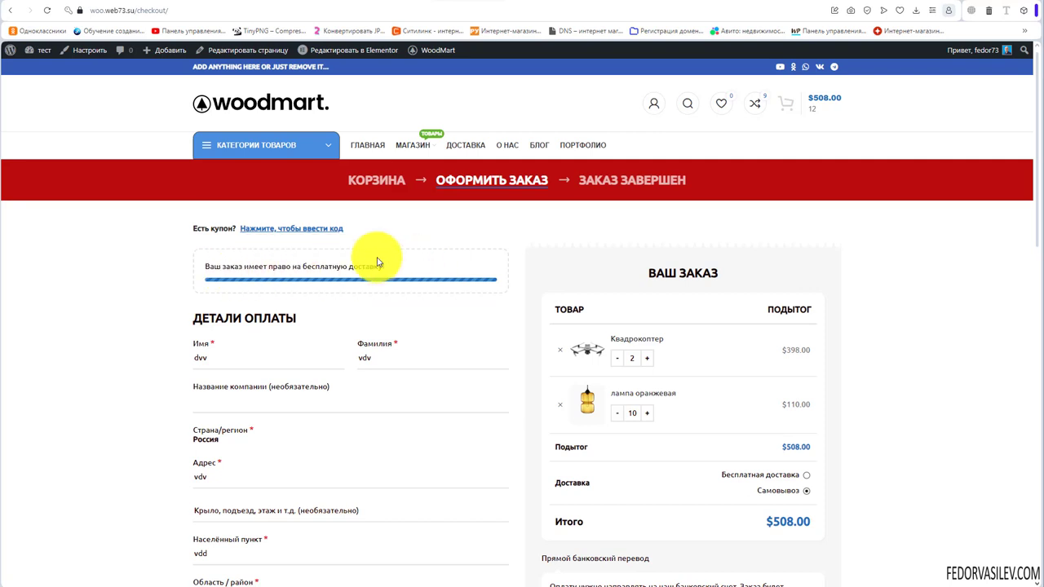
Select Бесплатная доставка as the delivery method in the checkout order summary
scroll(376, 262, "down", 1)
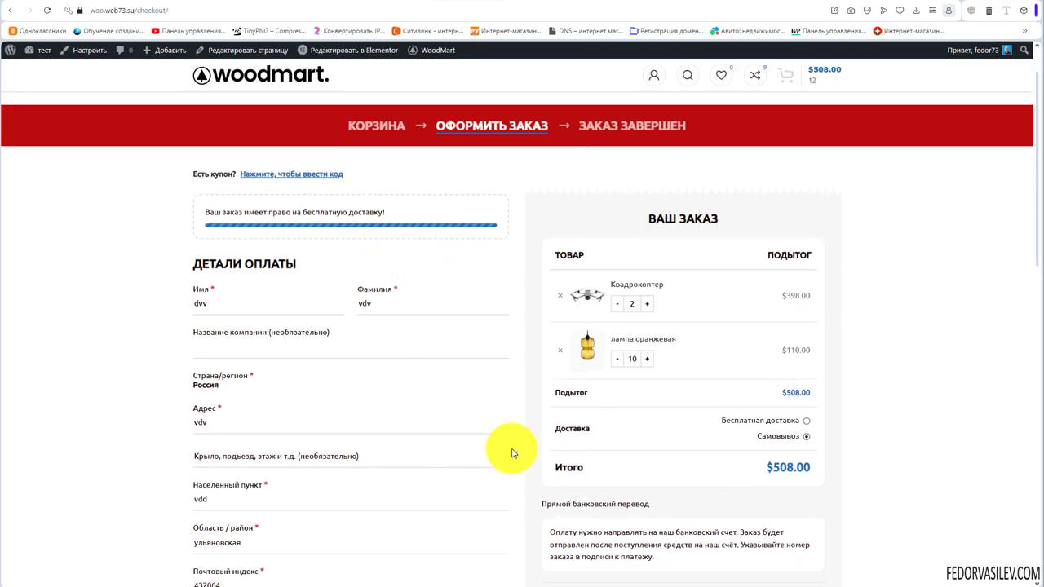
left_click_drag(545, 430, 591, 429)
left_click(571, 428)
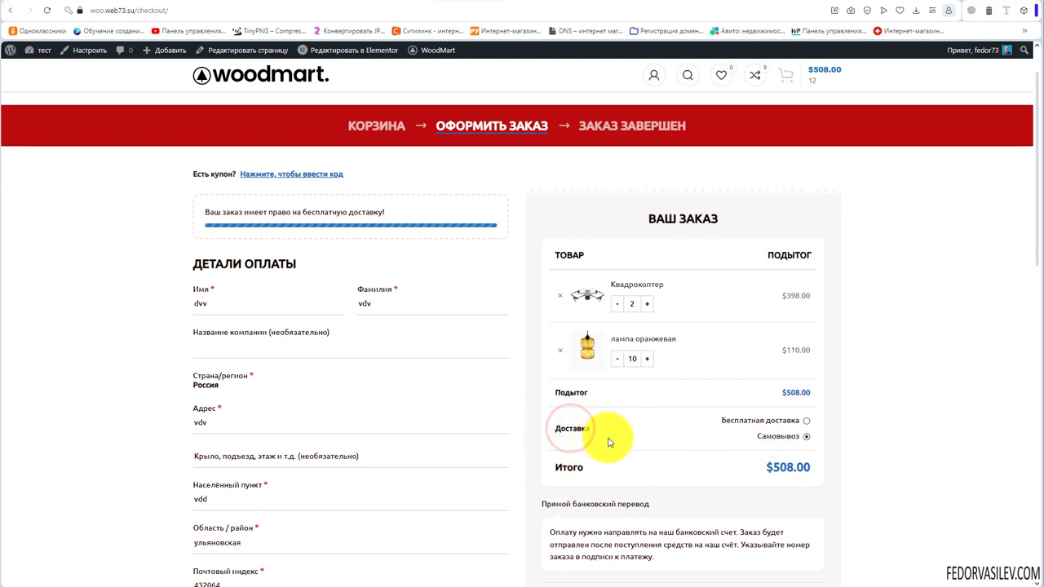
left_click(805, 423)
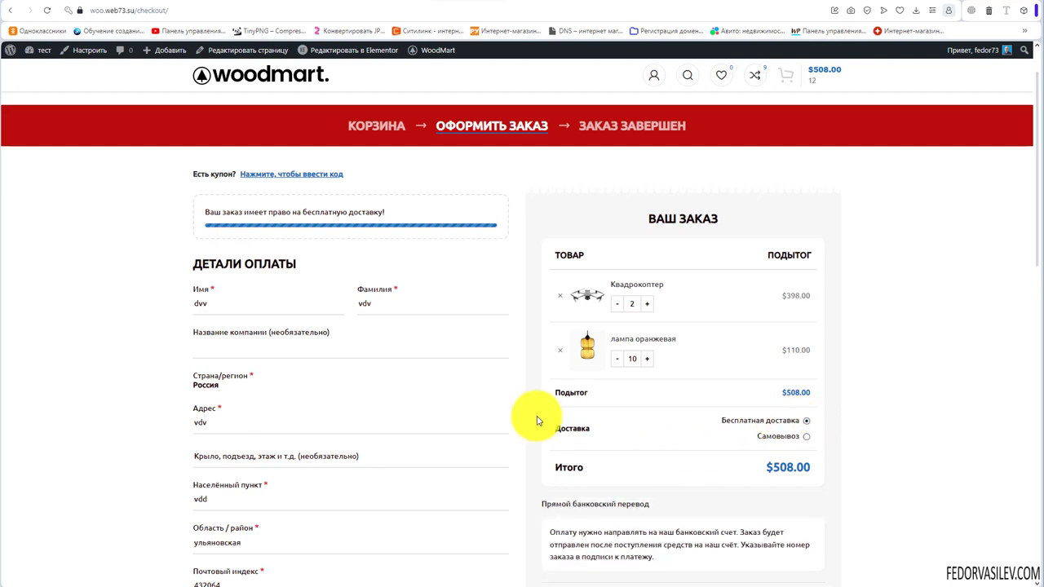
left_click(721, 422)
left_click_drag(721, 422, 783, 423)
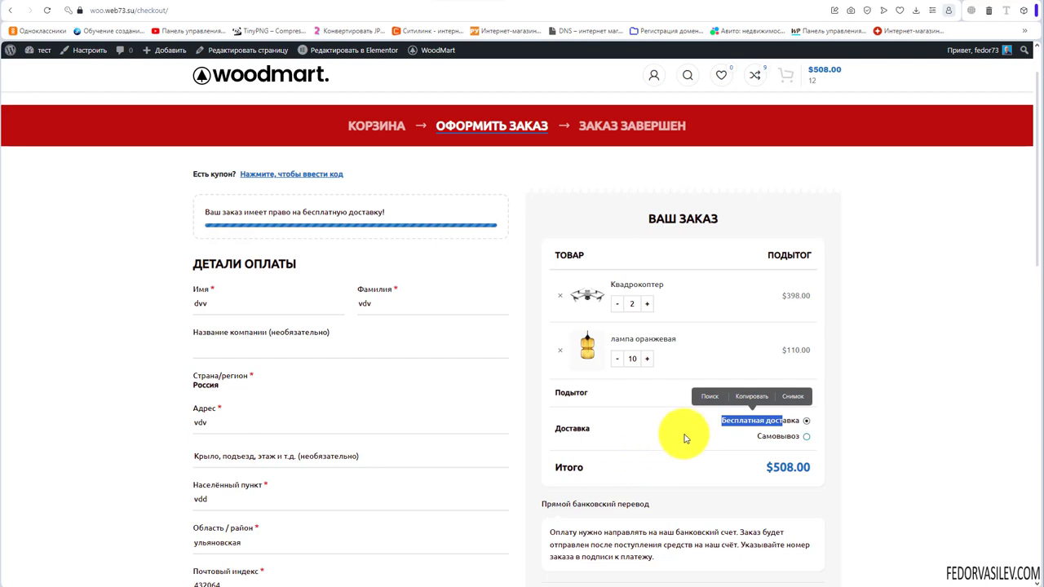
left_click(644, 433)
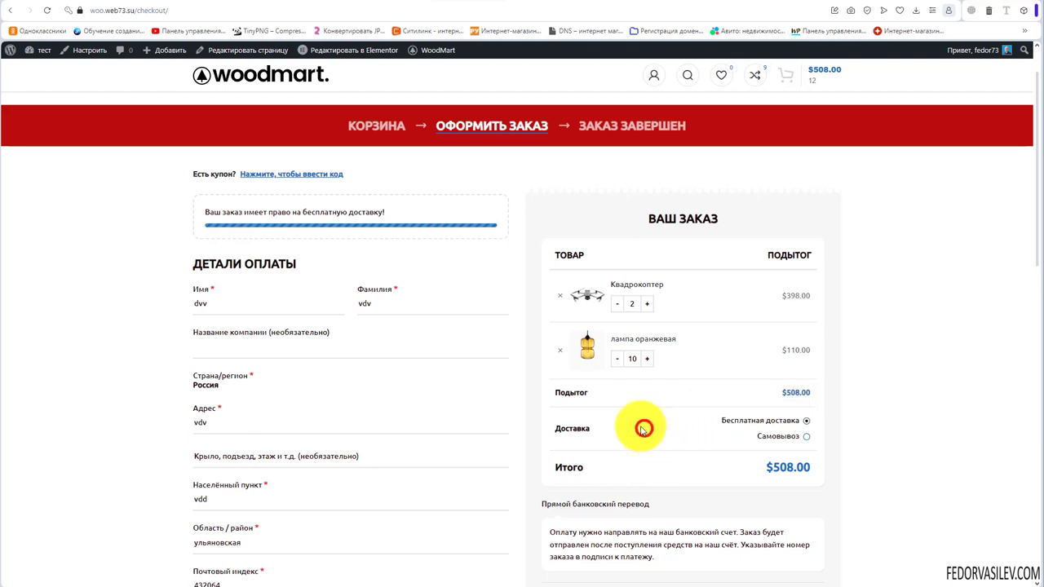